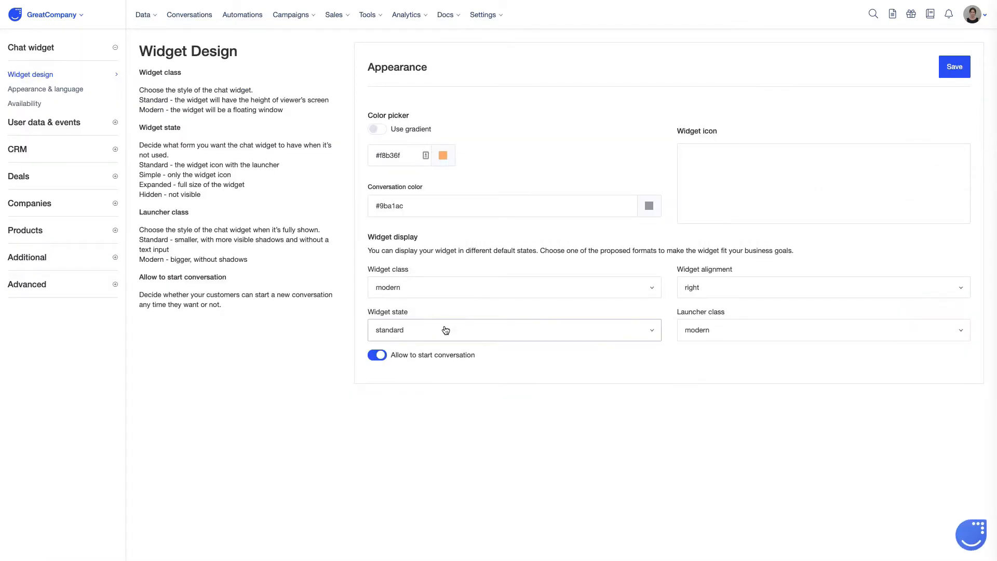
pyautogui.click(446, 331)
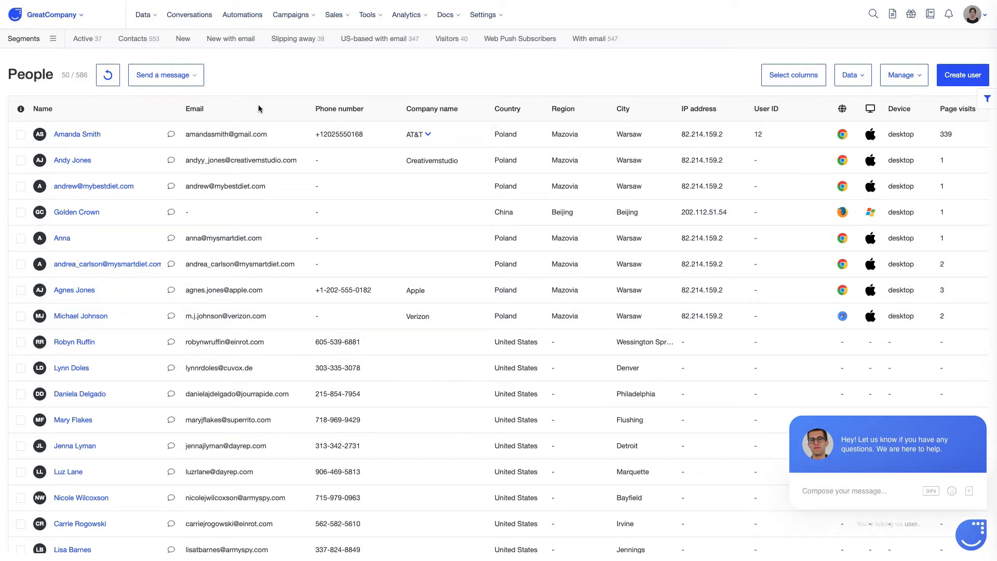
# - Go to the automations overview and start creating a new automation
pyautogui.click(242, 16)
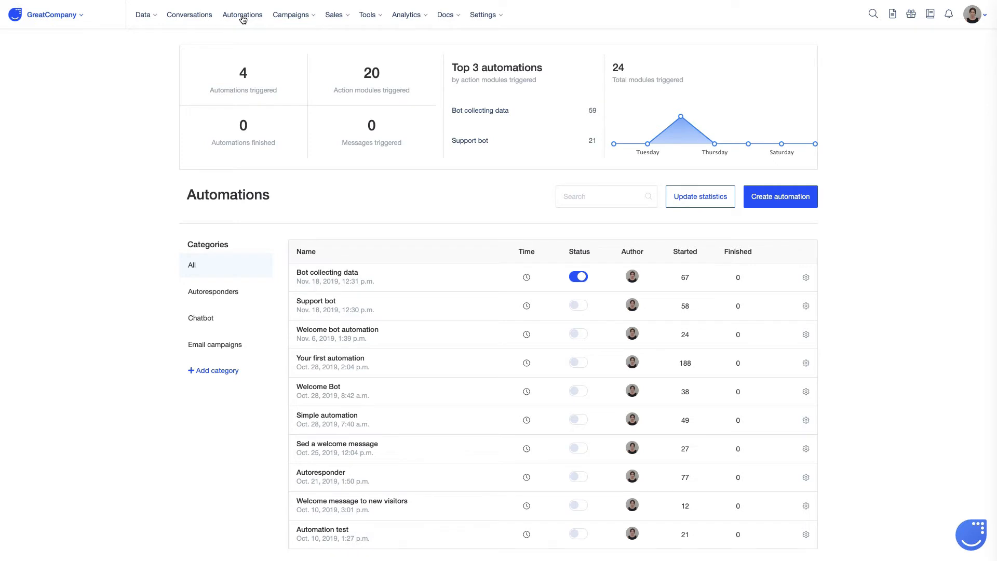
pyautogui.click(783, 204)
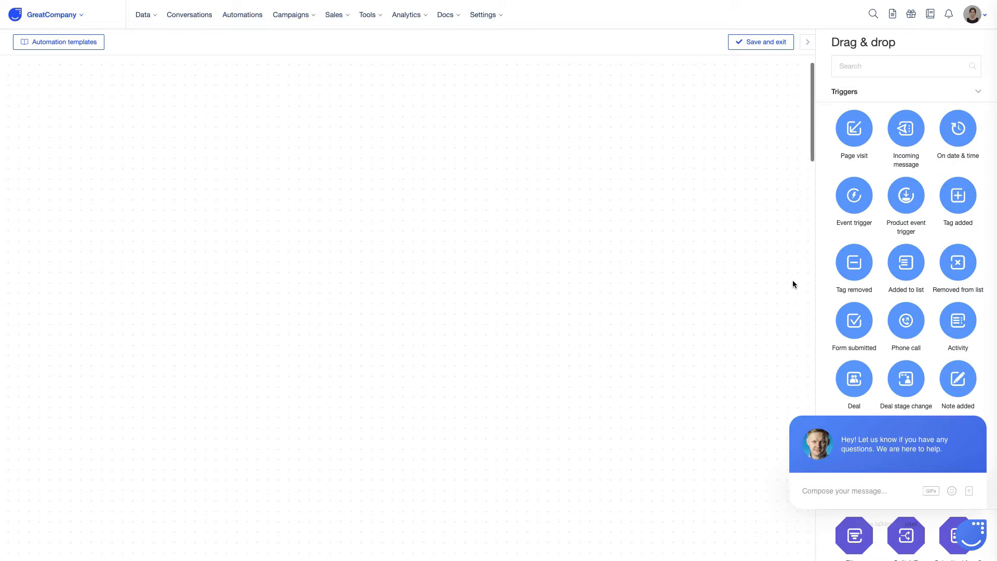
# - Look through the trigger, condition, chatbot and action modules available for the automation, dismissing the chat pop-up that covers them
pyautogui.scroll(-1, 874, 297)
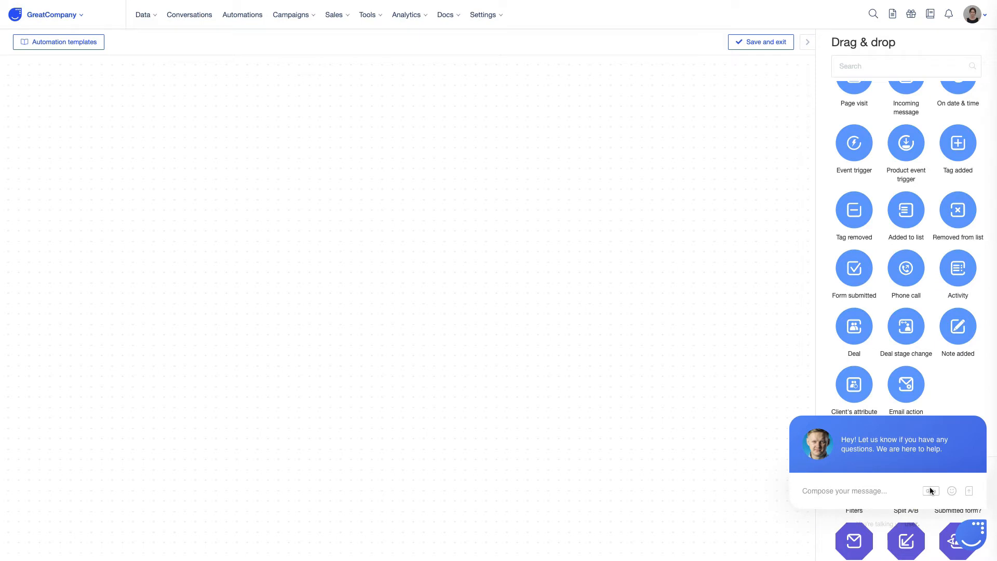
pyautogui.moveTo(980, 425)
pyautogui.click(979, 405)
pyautogui.scroll(1, 828, 222)
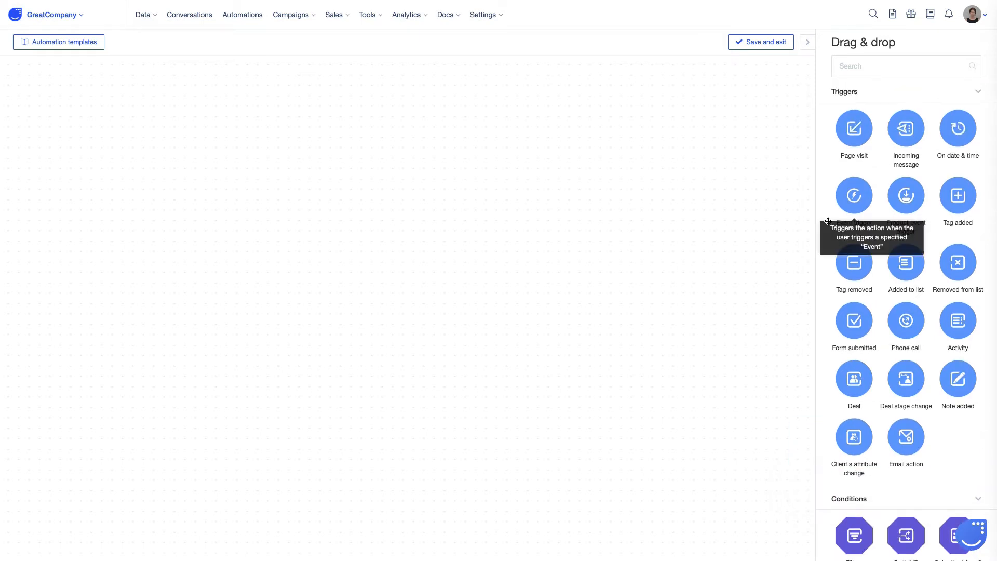
pyautogui.scroll(-6, 874, 410)
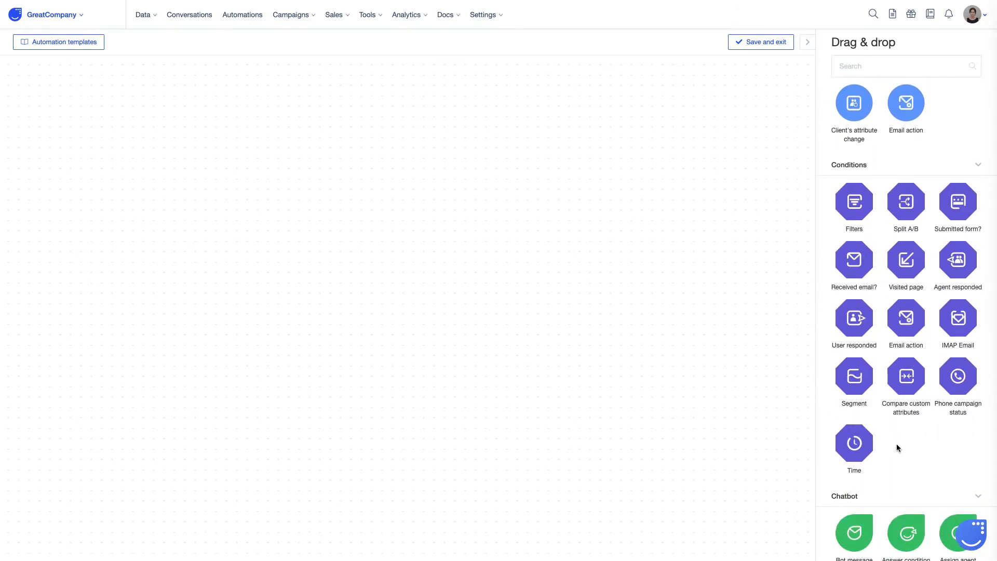
pyautogui.scroll(-6, 896, 444)
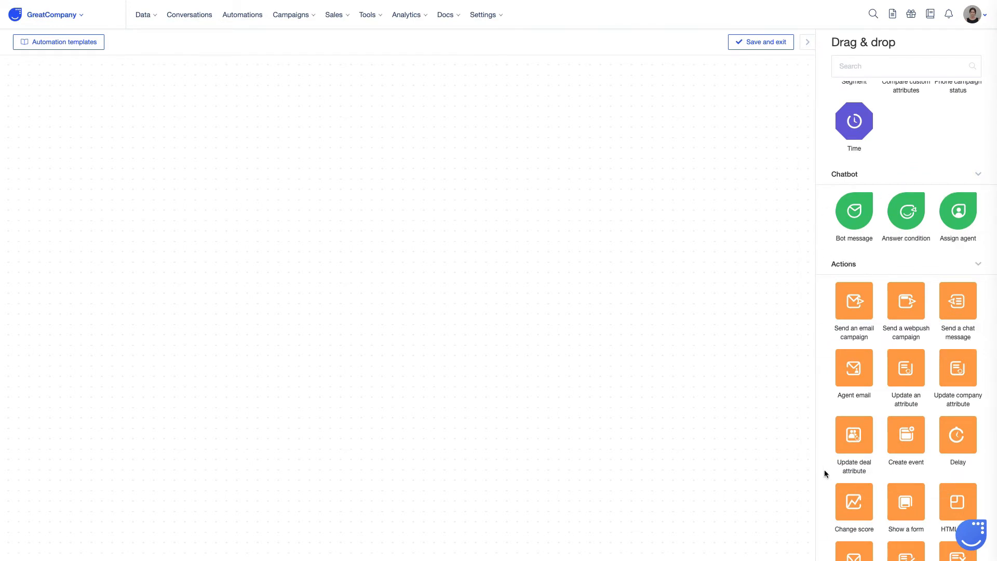
pyautogui.scroll(10, 824, 470)
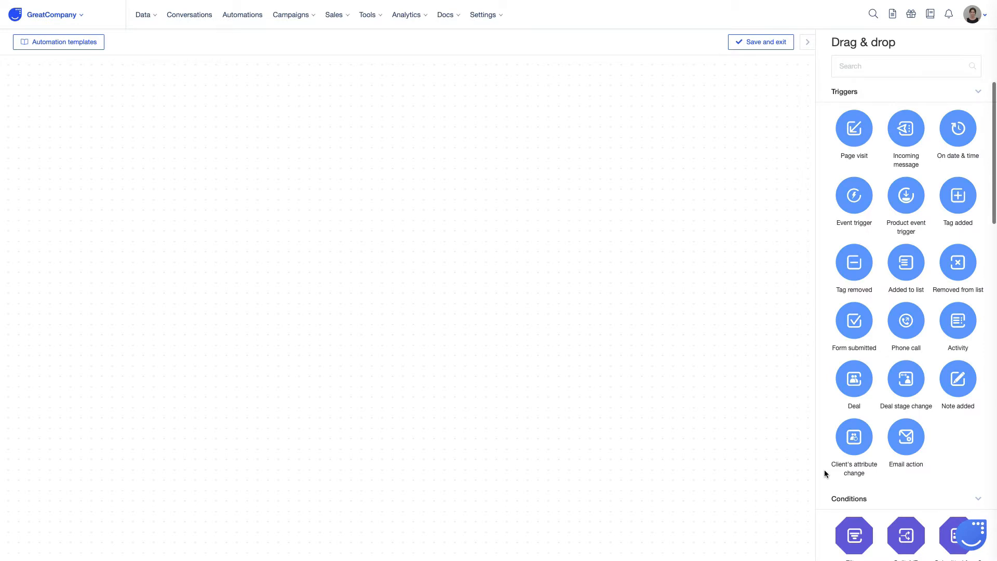
pyautogui.scroll(-10, 823, 469)
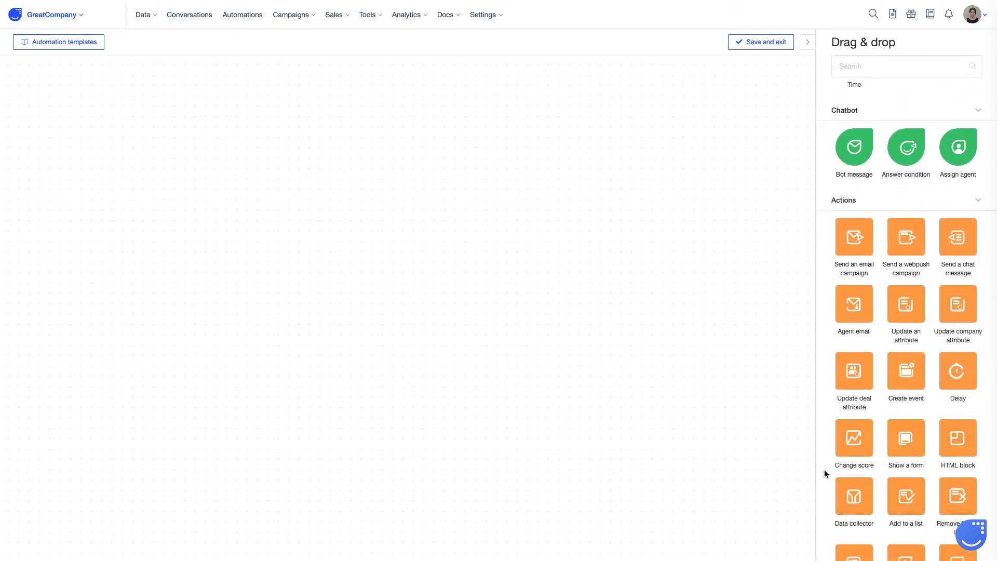
pyautogui.scroll(7, 824, 470)
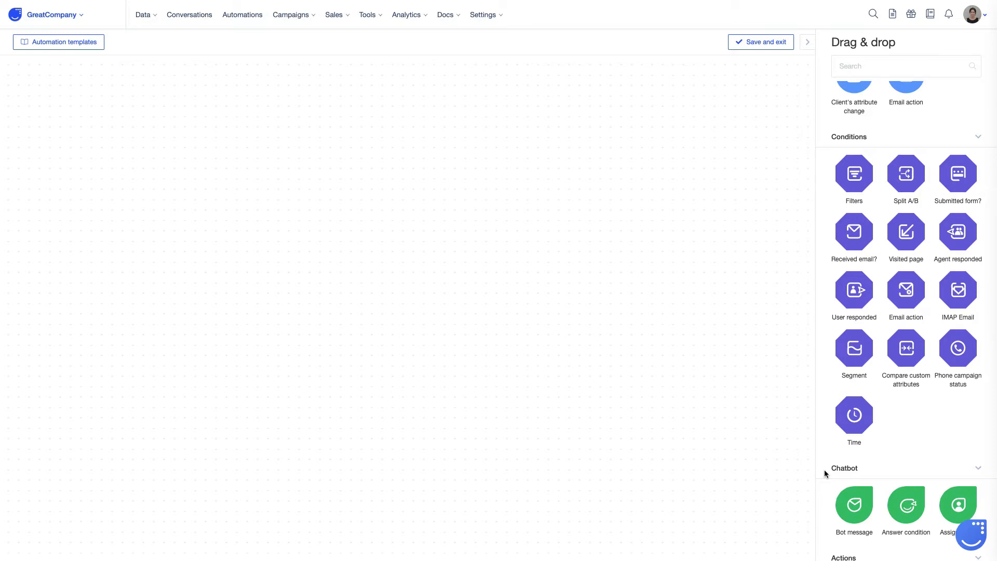
pyautogui.scroll(7, 824, 470)
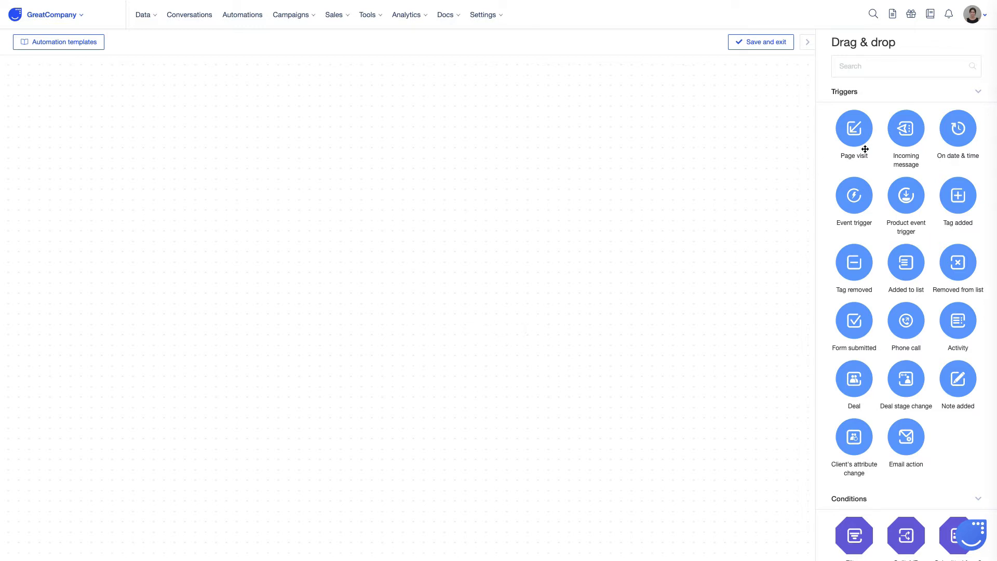
# - Add an Incoming message trigger to the empty canvas and set its message type to Chat
pyautogui.moveTo(917, 130); pyautogui.dragTo(218, 269)
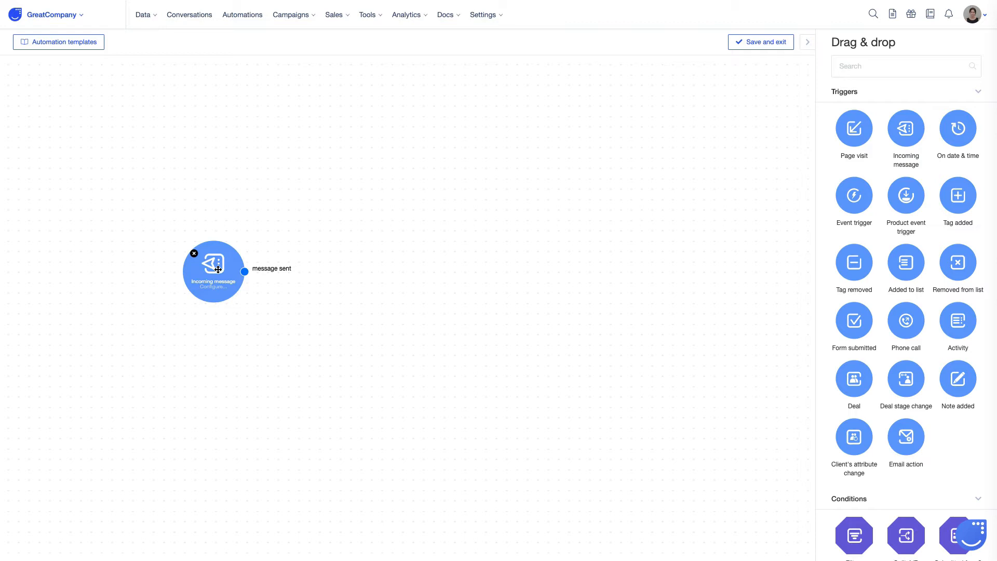
pyautogui.click(218, 269)
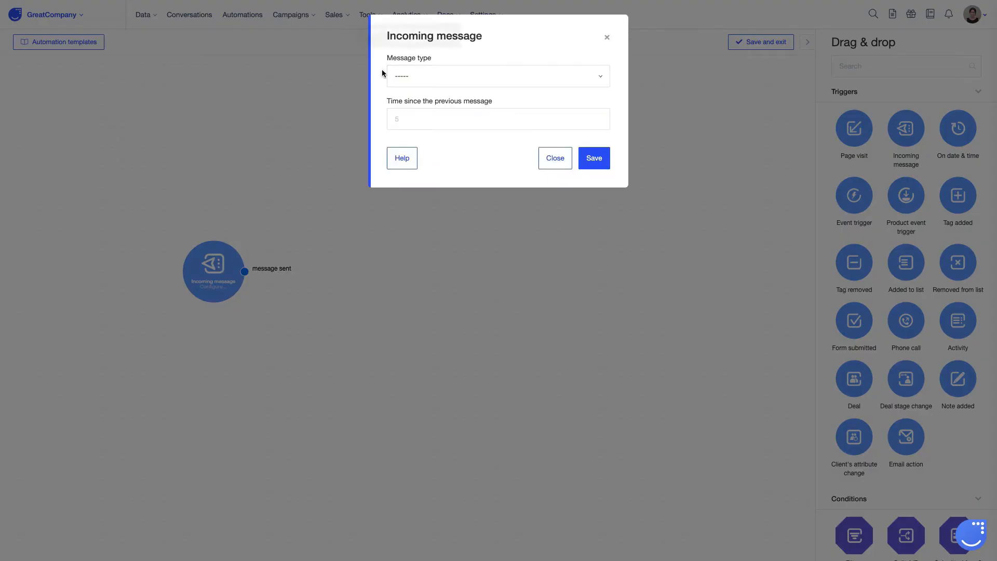
pyautogui.click(466, 78)
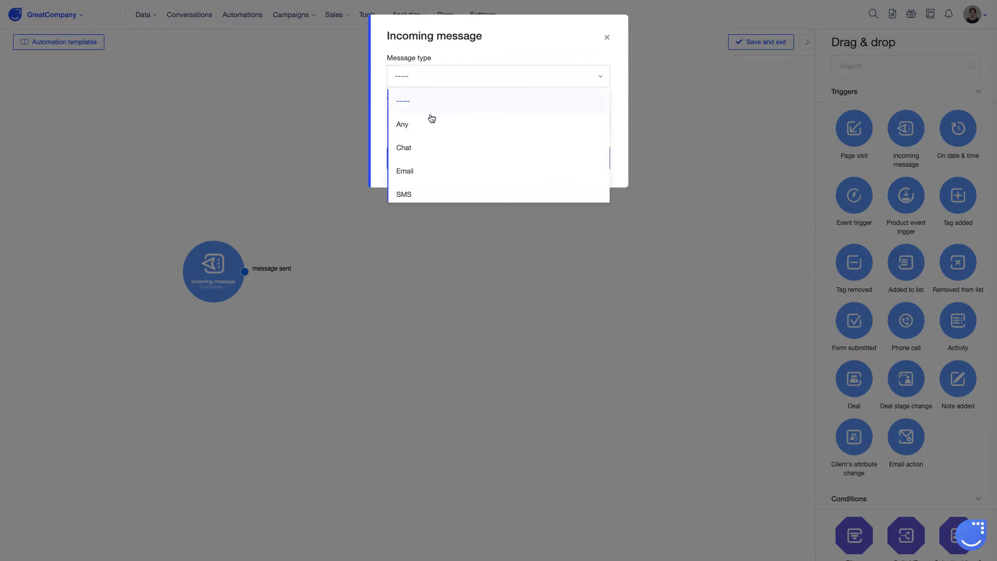
pyautogui.scroll(-1, 416, 146)
pyautogui.click(418, 147)
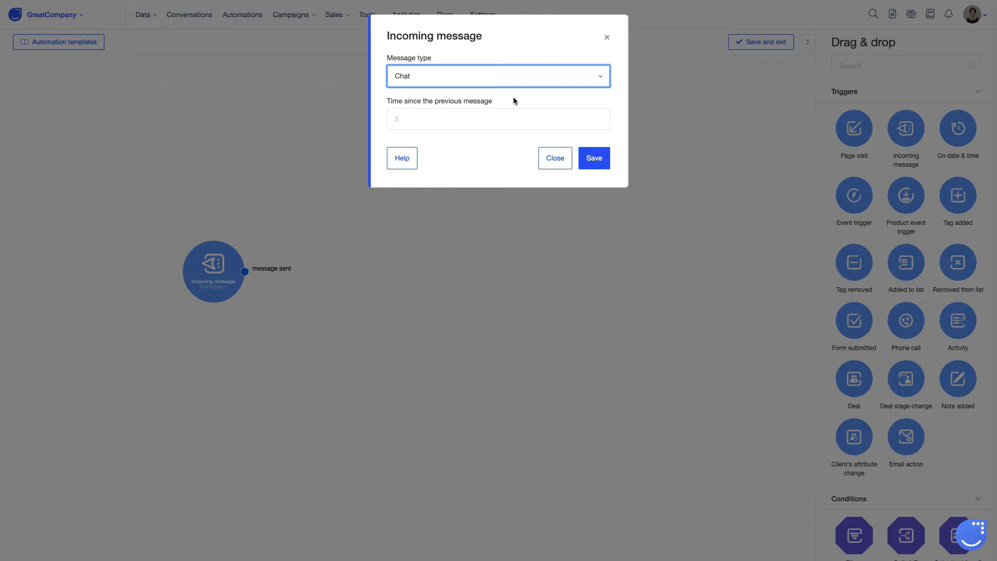
# - Set the trigger's time since the previous message to 0 and save its configuration
pyautogui.click(456, 118)
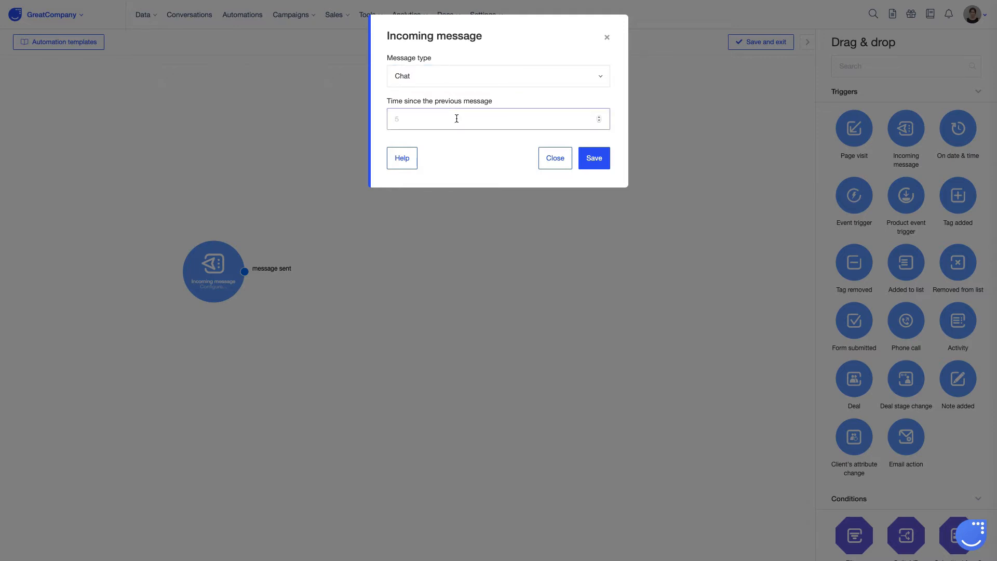
pyautogui.click(598, 155)
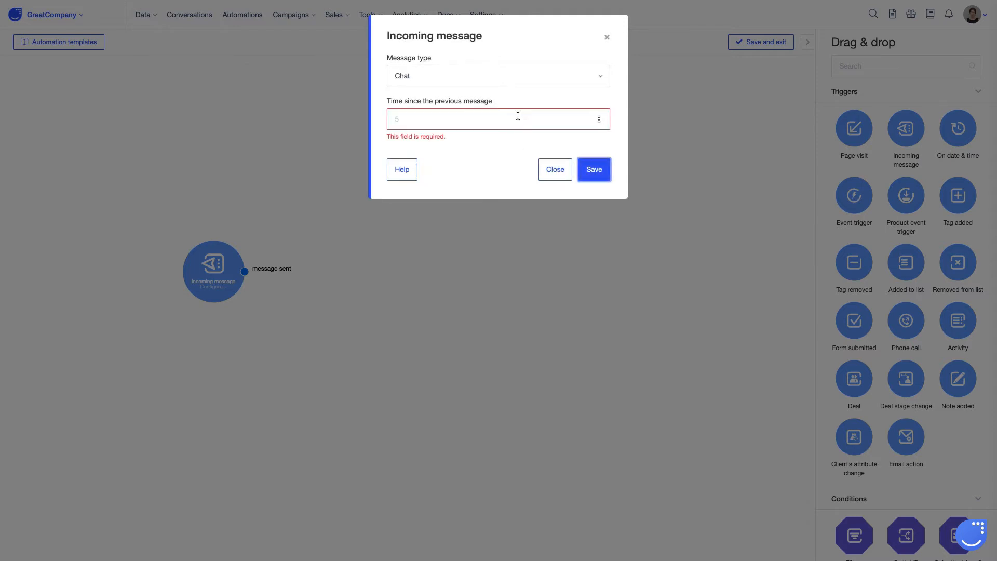
pyautogui.click(515, 115)
pyautogui.write('0')
pyautogui.click(591, 167)
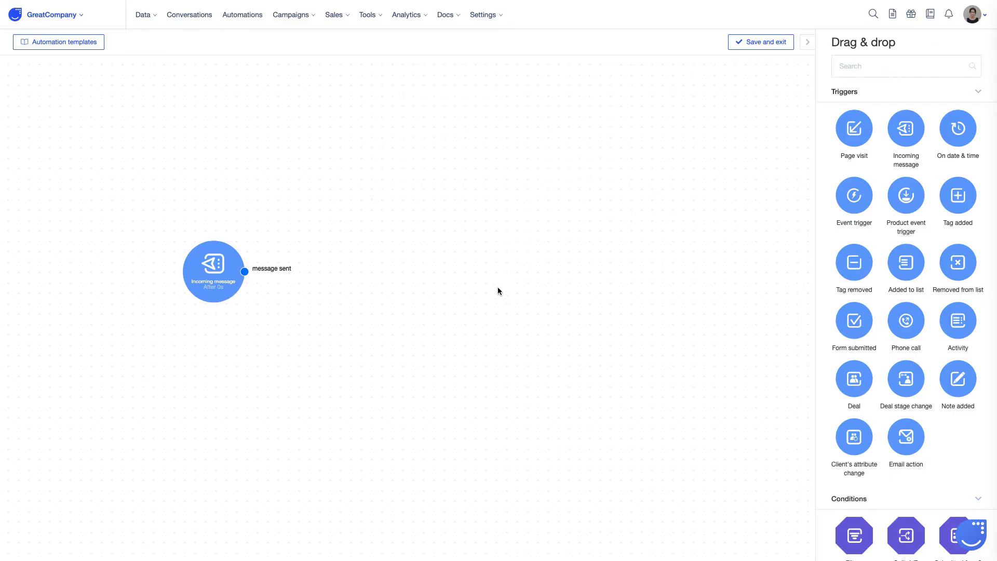
# - Add a Send a chat message action beside the trigger and connect the trigger's message sent output to it
pyautogui.scroll(-10, 868, 352)
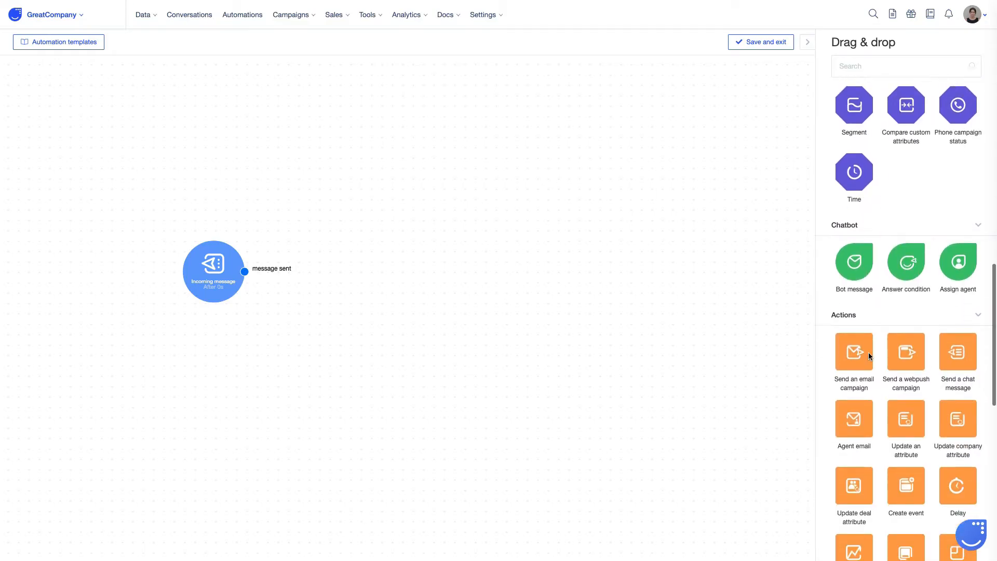
pyautogui.moveTo(958, 260); pyautogui.dragTo(364, 266)
pyautogui.moveTo(244, 271); pyautogui.dragTo(313, 270)
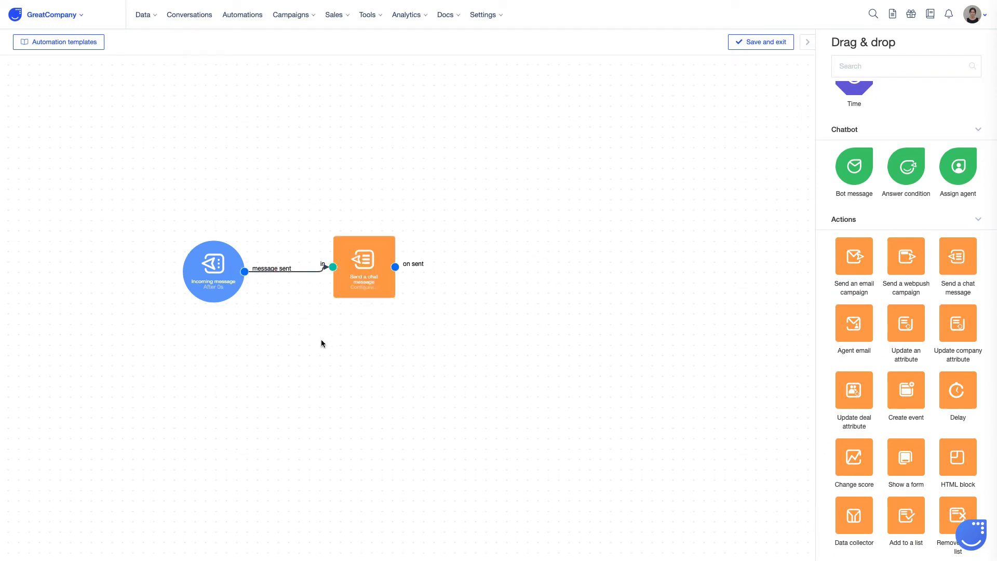
# - Set the chat message to "Thanks for your message! We work 9am-5pm, Mon-Fri, and will reply to you as soon as possible", ending with a smiley emoji
pyautogui.click(353, 282)
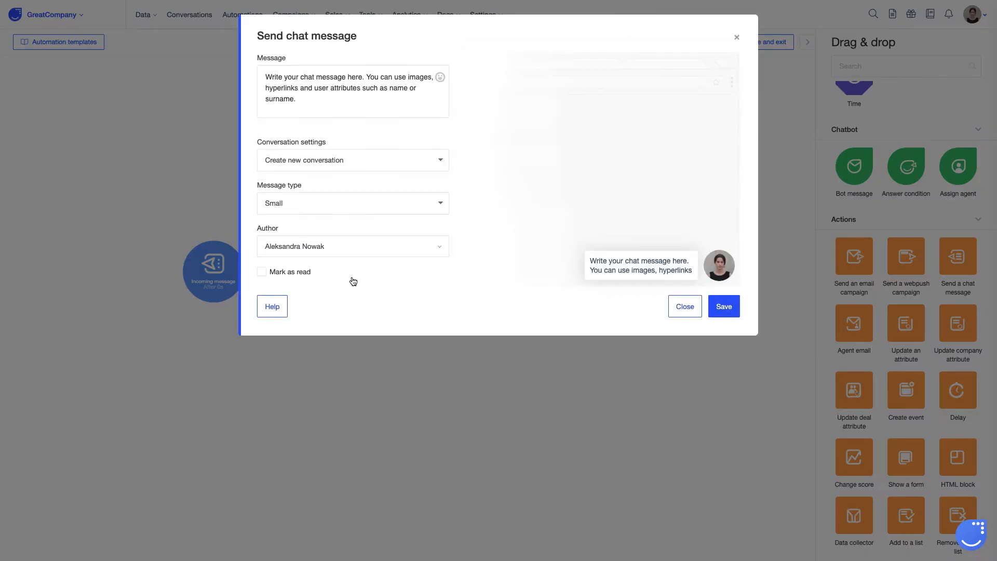
pyautogui.moveTo(323, 100); pyautogui.dragTo(263, 67)
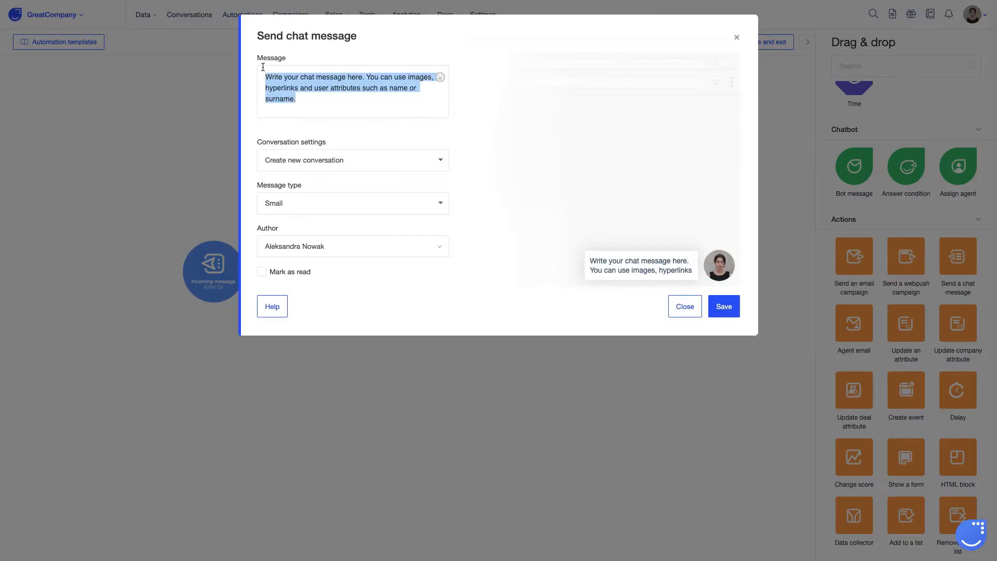
pyautogui.press('BackSpace')
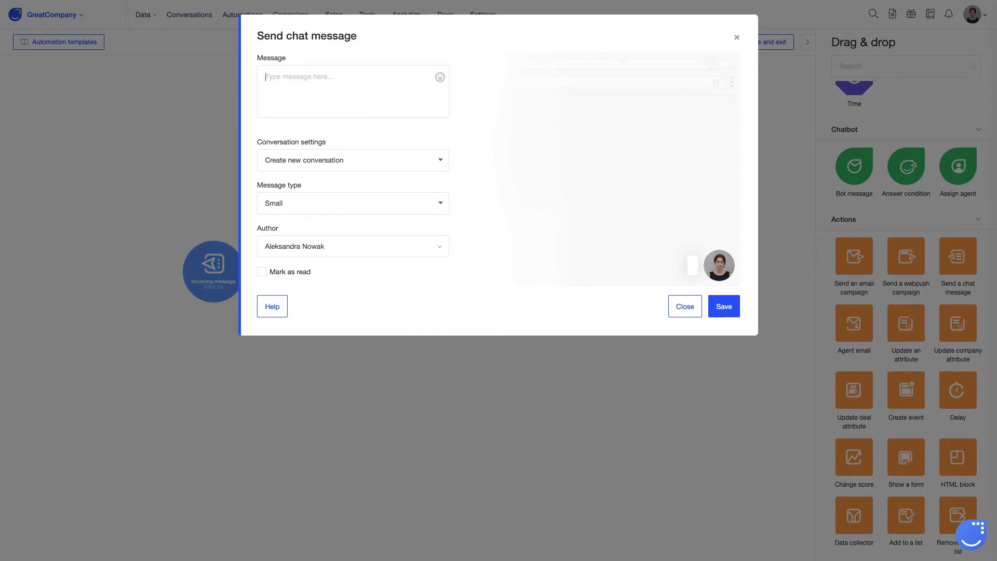
pyautogui.write('Thanks for y')
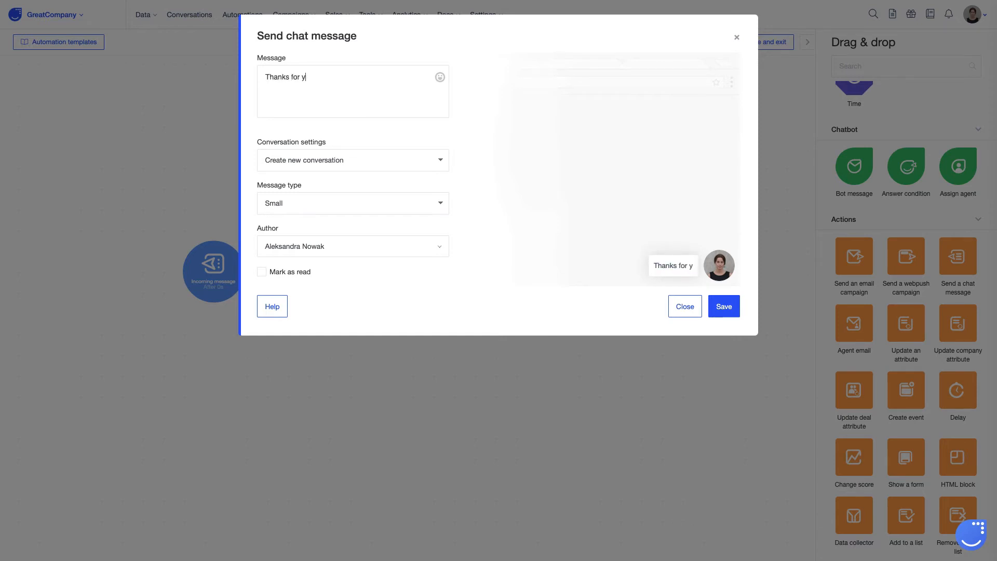
pyautogui.write('our message! We work ')
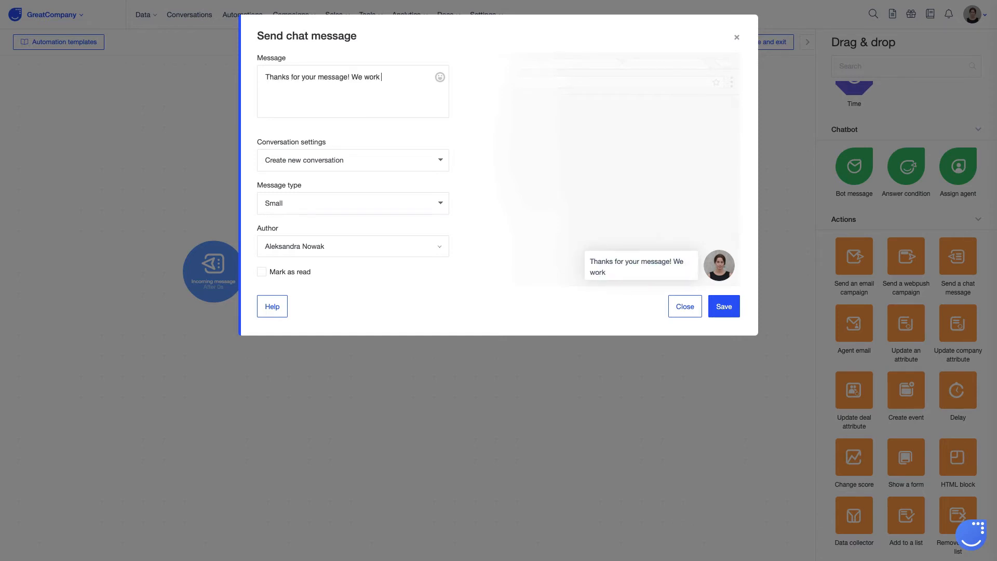
pyautogui.write('9am-5pm, Mon-Fri')
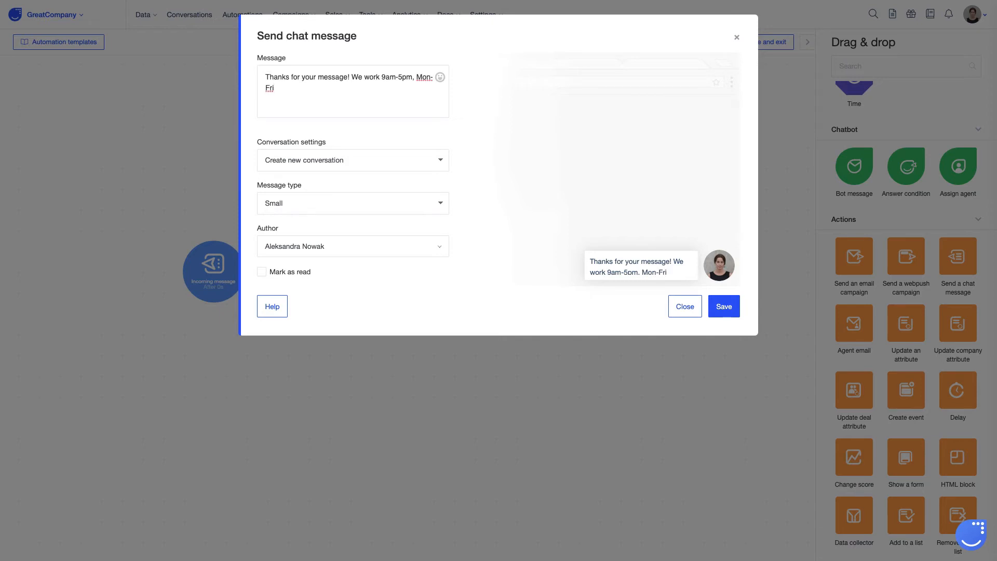
pyautogui.write(', and will reply to you as soon as possible')
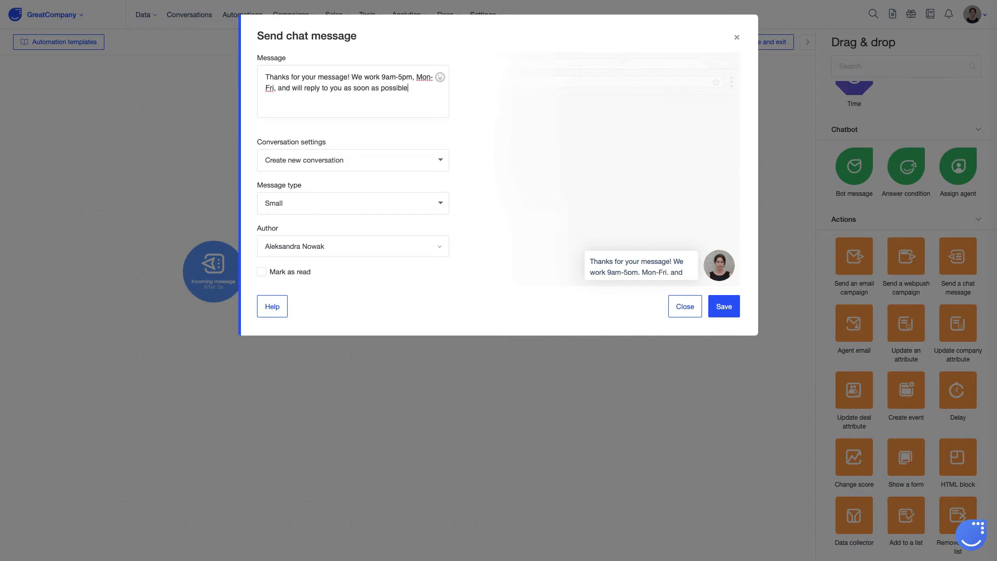
pyautogui.click(440, 77)
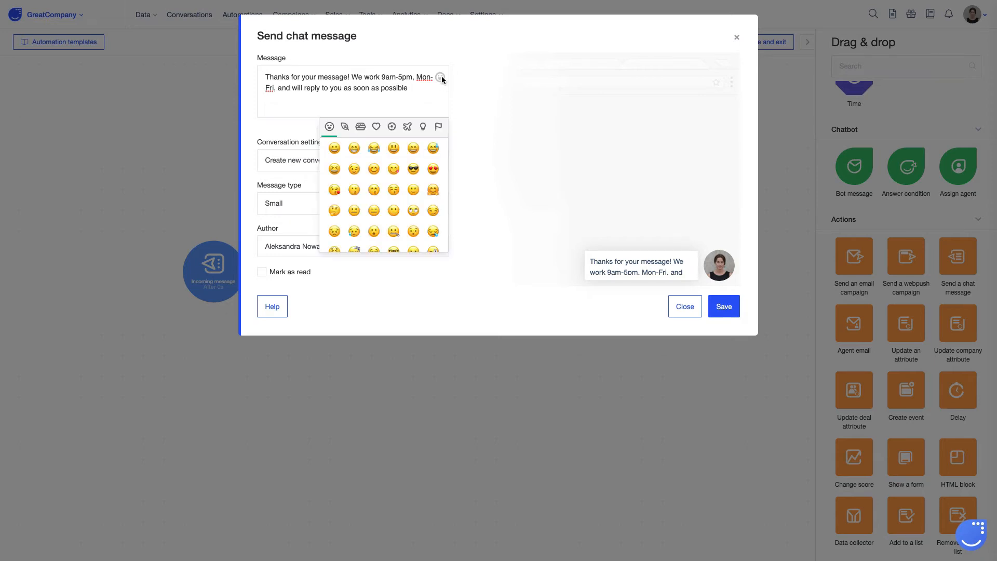
pyautogui.click(414, 190)
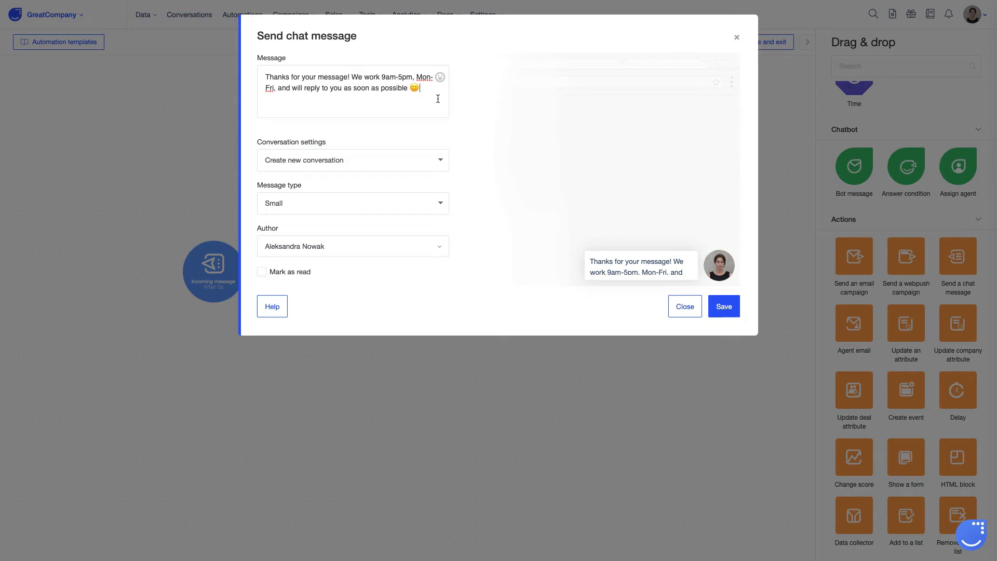
# - Configure the chat message to use the last active conversation, with the Small message type and the fourth listed agent as author
pyautogui.click(398, 161)
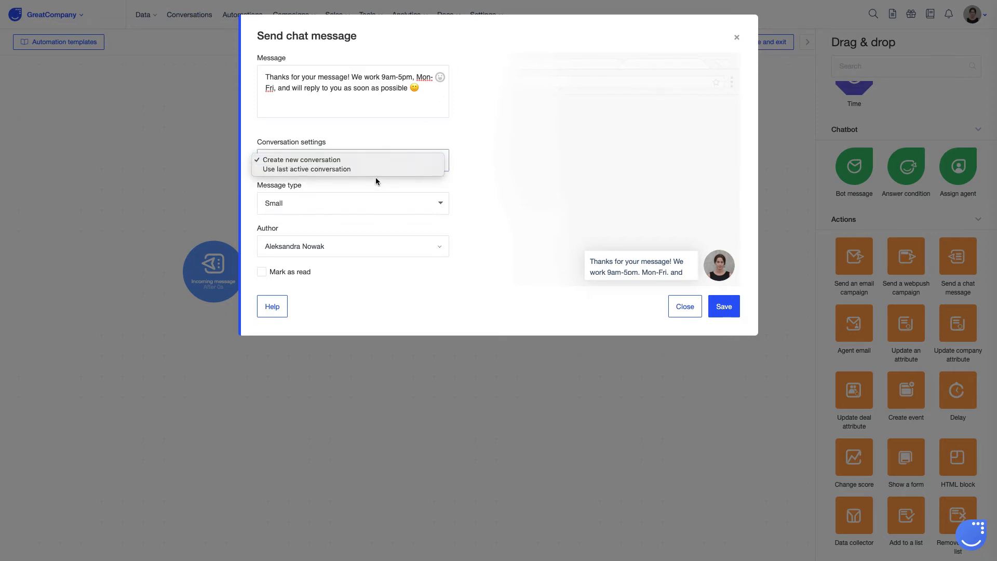
pyautogui.click(326, 170)
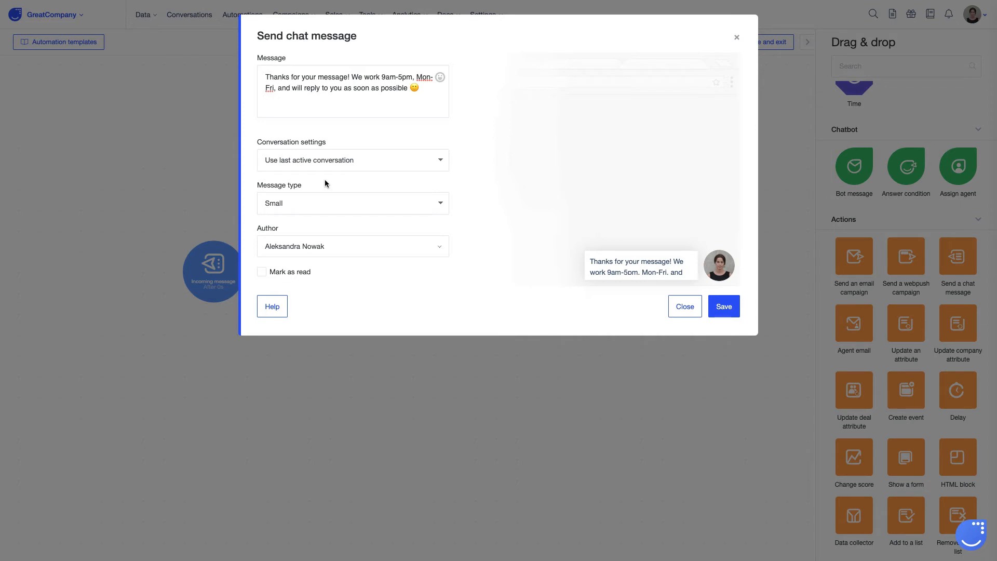
pyautogui.click(413, 203)
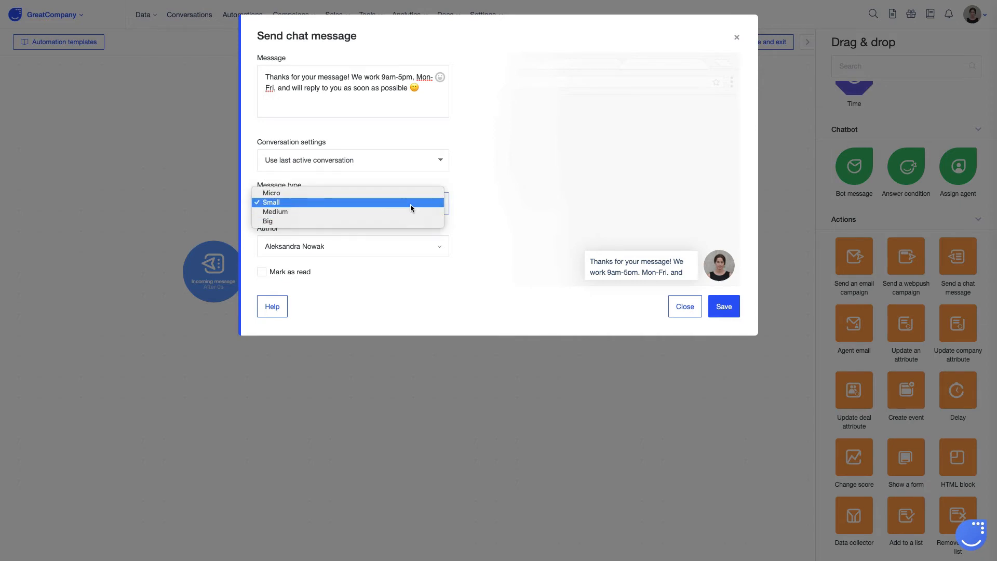
pyautogui.click(410, 205)
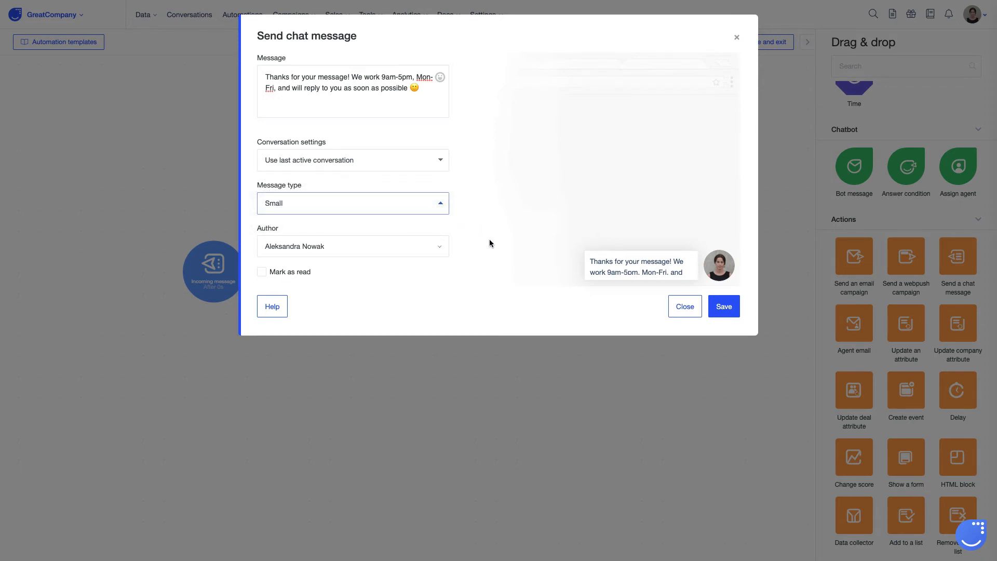
pyautogui.click(416, 250)
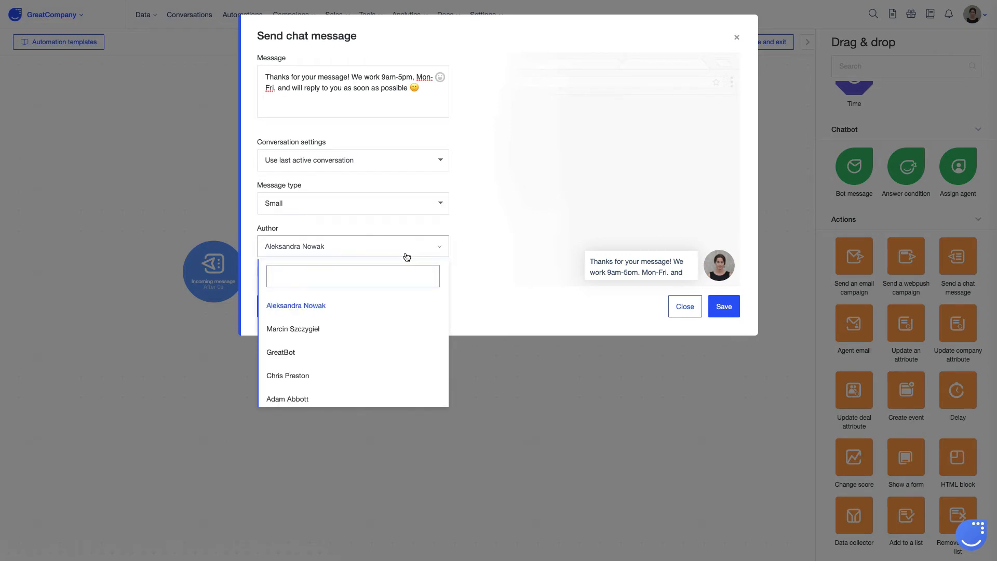
pyautogui.click(407, 275)
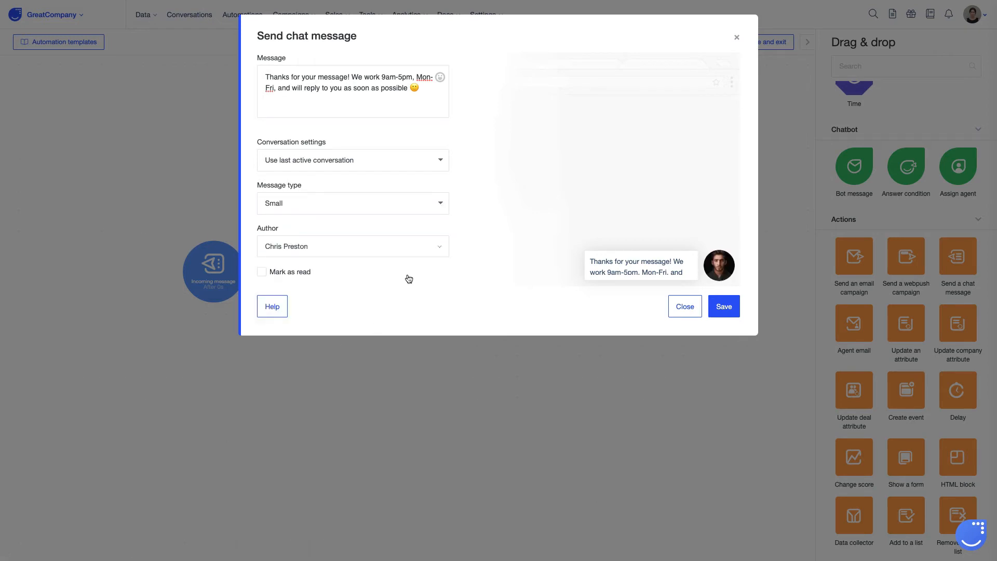
# - Turn on Mark as read for the chat message and save its configuration
pyautogui.click(261, 273)
pyautogui.click(722, 307)
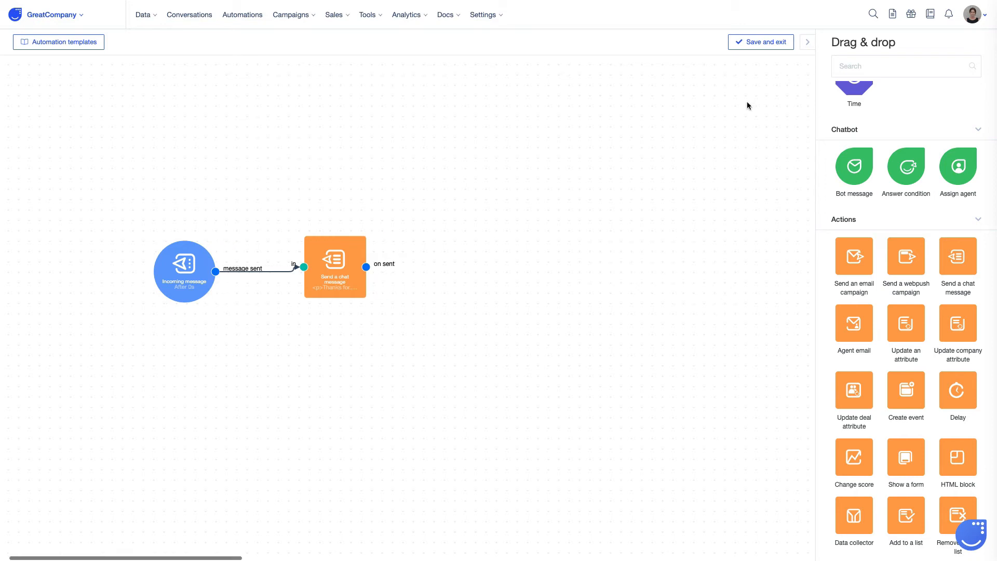
# - Start saving the automation as "Simple autoresponder" with the description "Simple autoresponder automation for out-of-office hours."
pyautogui.click(763, 42)
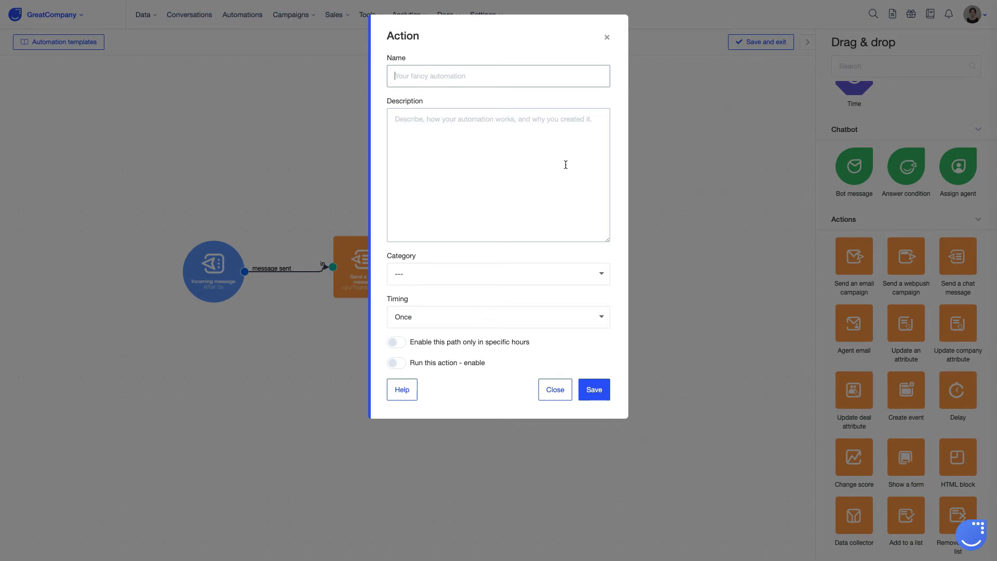
pyautogui.write('Simple autor')
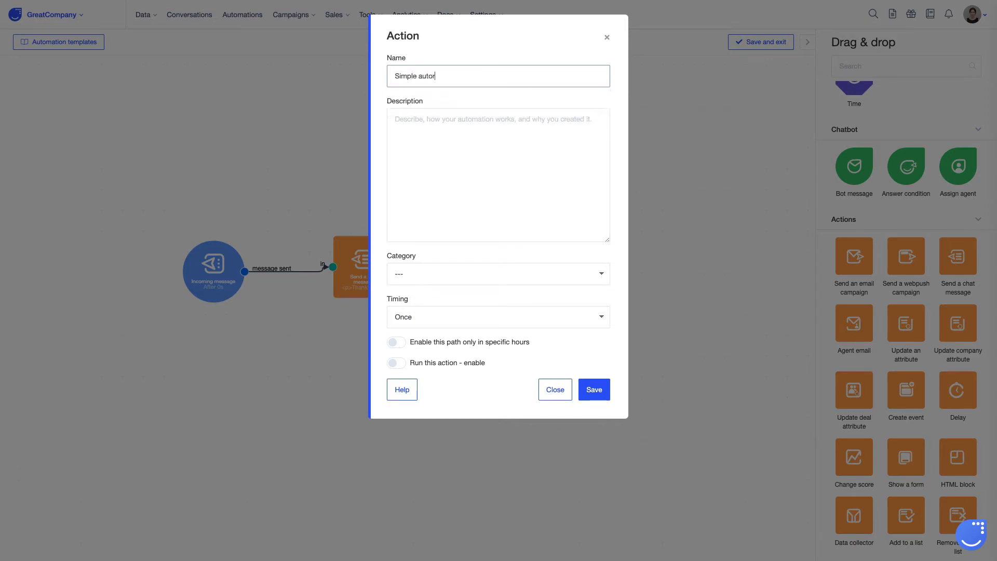
pyautogui.write('esponder')
pyautogui.click(422, 134)
pyautogui.write('Simple a')
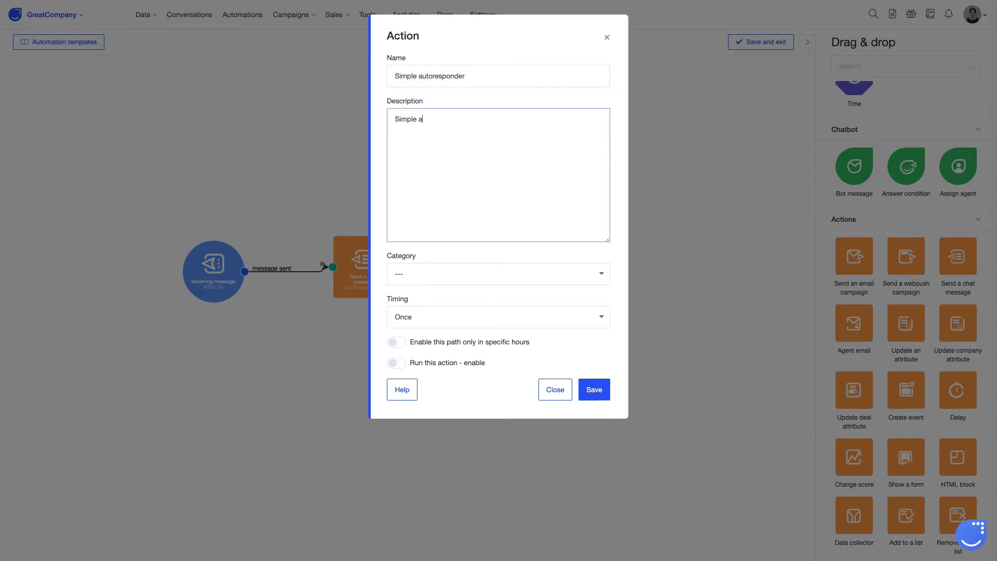
pyautogui.write('utoresponder automation for out-of-office hours.')
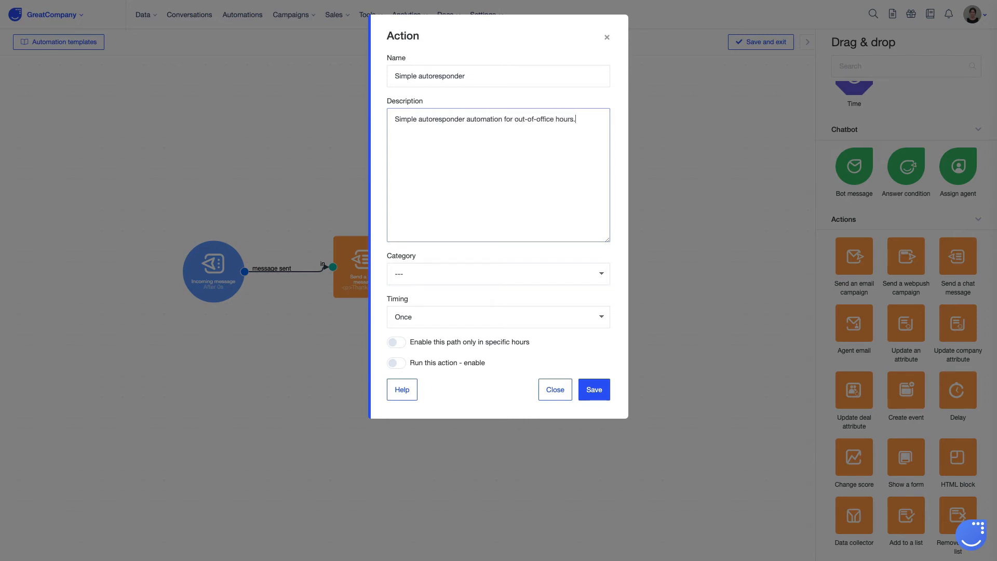
# - Assign the automation to the Autoresponders category and set its timing to Max. once per day
pyautogui.click(425, 273)
pyautogui.click(423, 283)
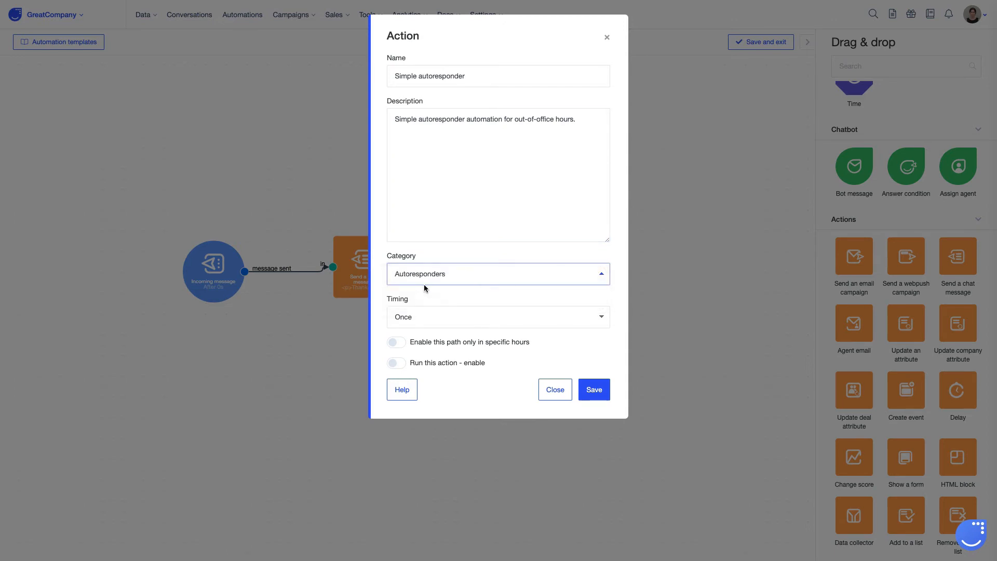
pyautogui.click(469, 319)
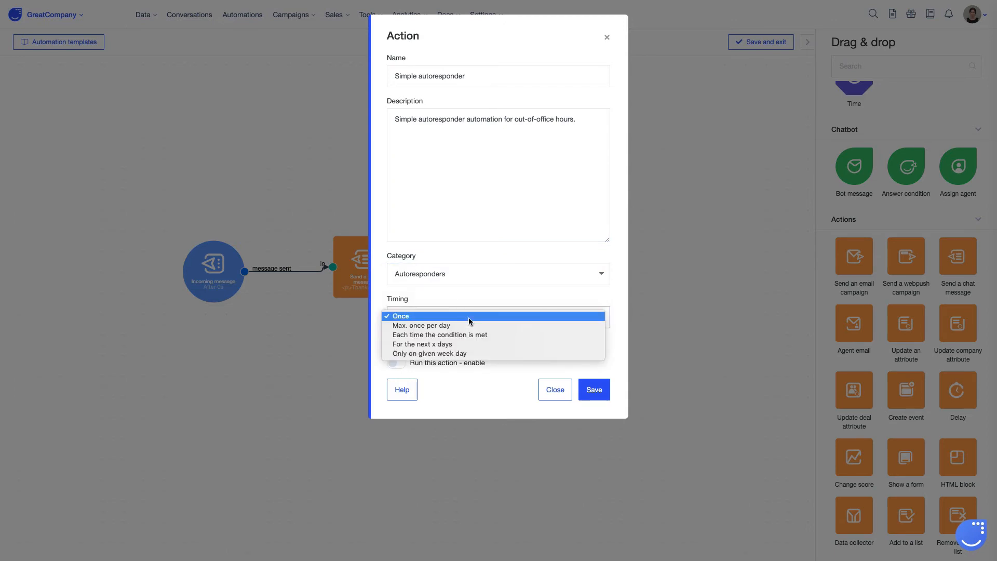
pyautogui.click(467, 325)
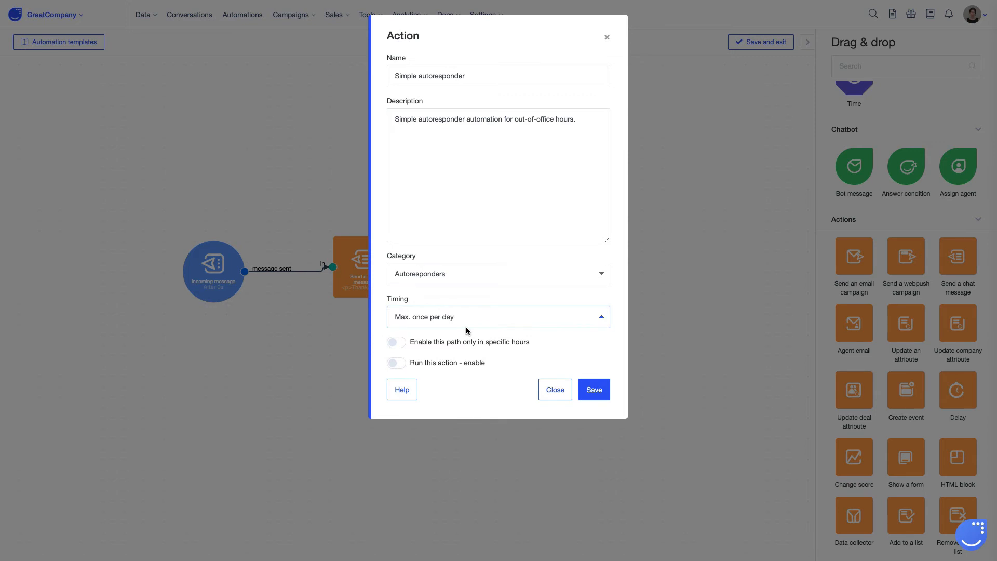
# - Enable the path only in specific hours, from 17:00 to 09:00, and save the automation
pyautogui.click(550, 345)
pyautogui.click(450, 372)
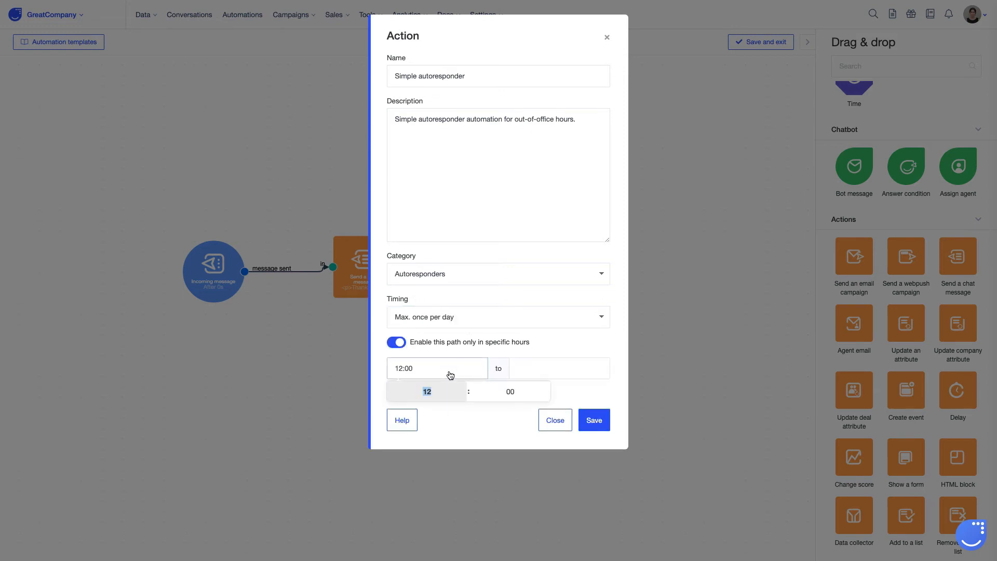
pyautogui.write('17')
pyautogui.click(507, 391)
pyautogui.write('900')
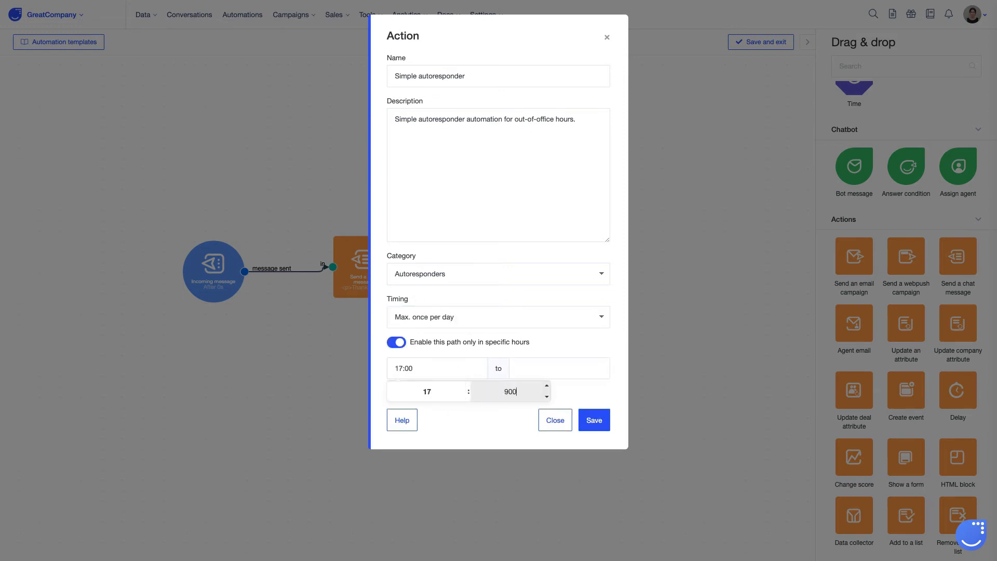
pyautogui.press('BackSpace')
pyautogui.press('BackSpace')
pyautogui.press('BackSpace')
pyautogui.write('9')
pyautogui.click(565, 368)
pyautogui.write('09')
pyautogui.press('Return')
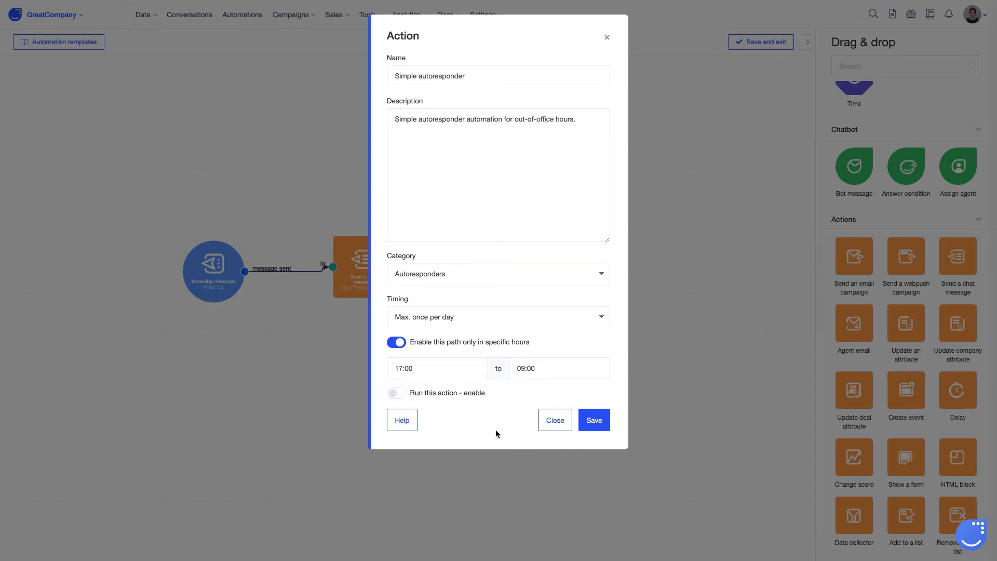
pyautogui.click(592, 419)
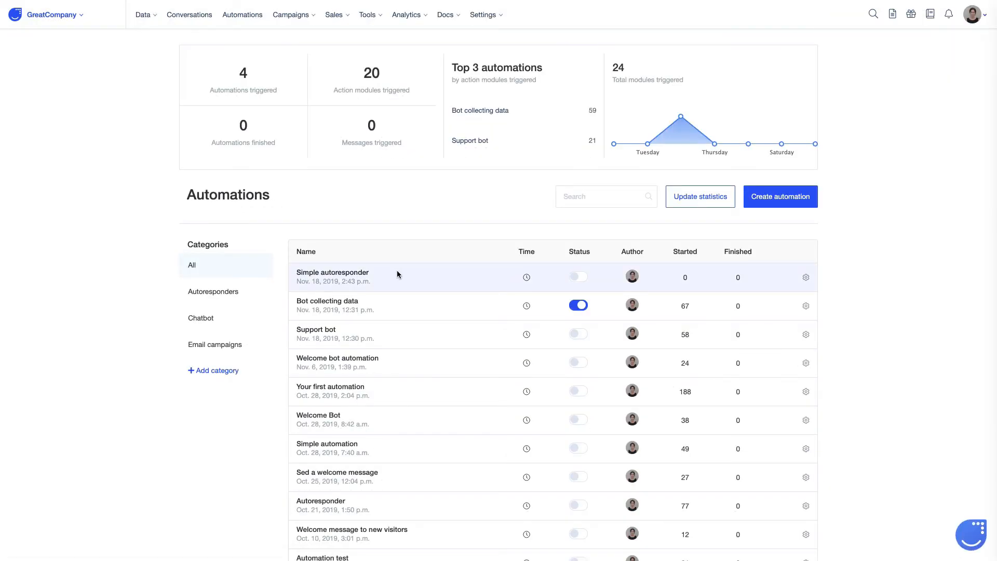
# - Reopen the Simple autoresponder automation, remove the link between its two modules and move the chat message action farther from the trigger
pyautogui.click(338, 275)
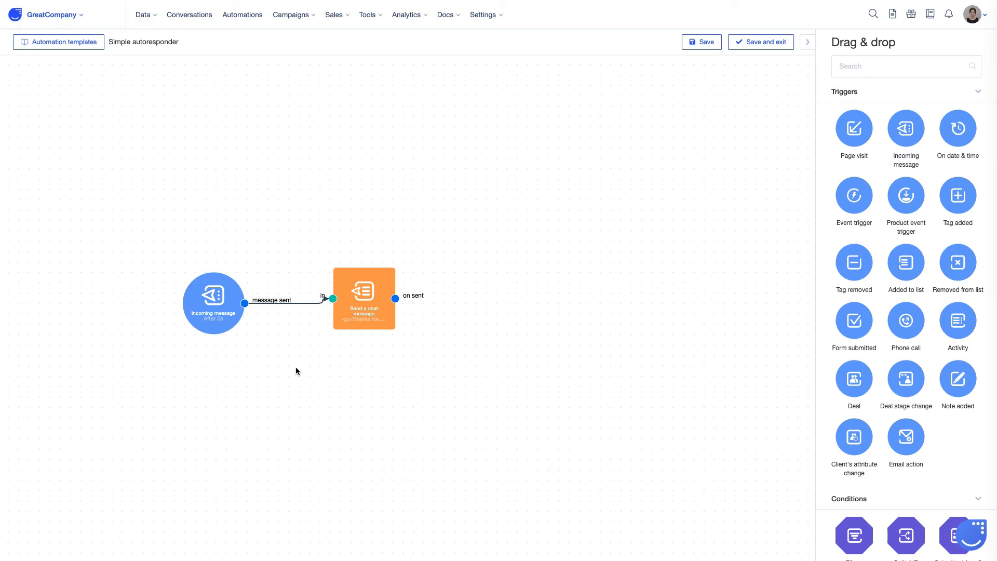
pyautogui.click(271, 304)
pyautogui.moveTo(358, 295); pyautogui.dragTo(443, 295)
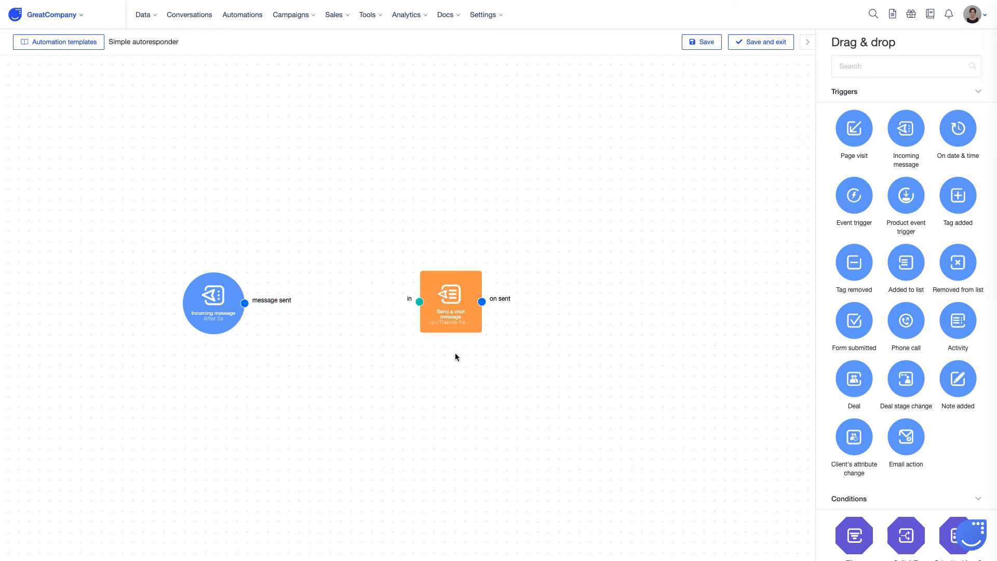
# - Add a Time condition between the trigger and the chat message, and connect the trigger's message sent output to it
pyautogui.click(870, 72)
pyautogui.write('time')
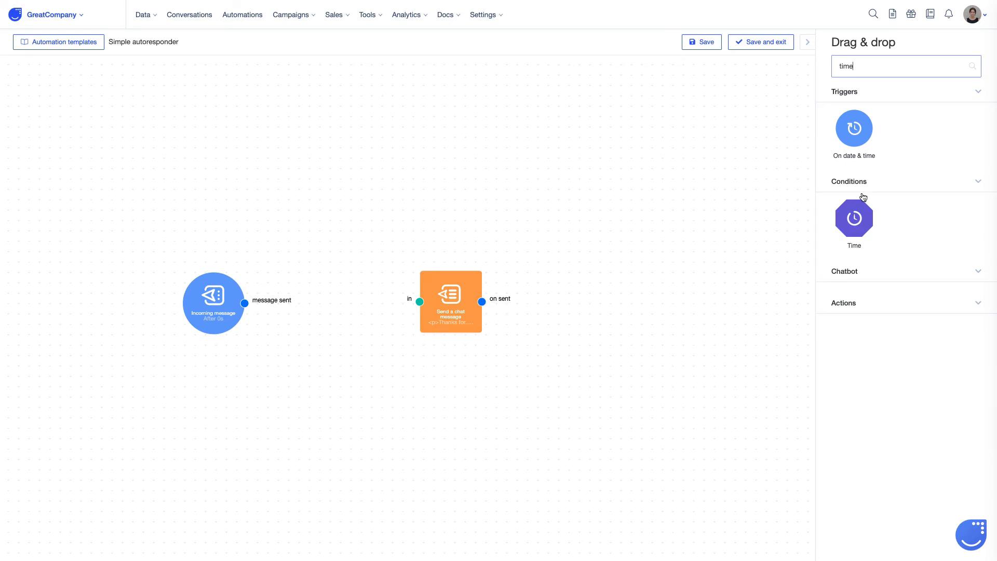
pyautogui.moveTo(854, 218); pyautogui.dragTo(324, 331)
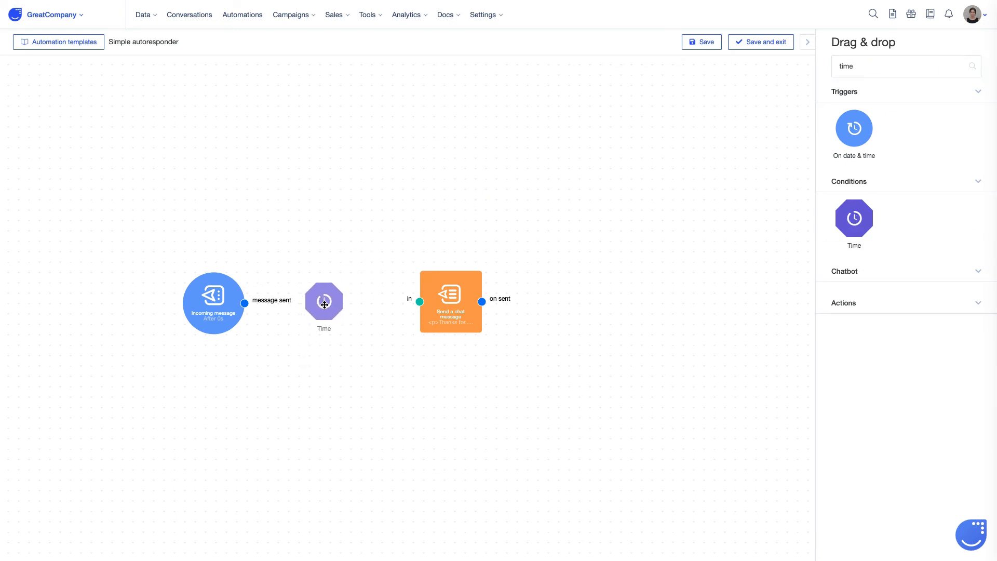
pyautogui.moveTo(207, 303); pyautogui.dragTo(280, 310)
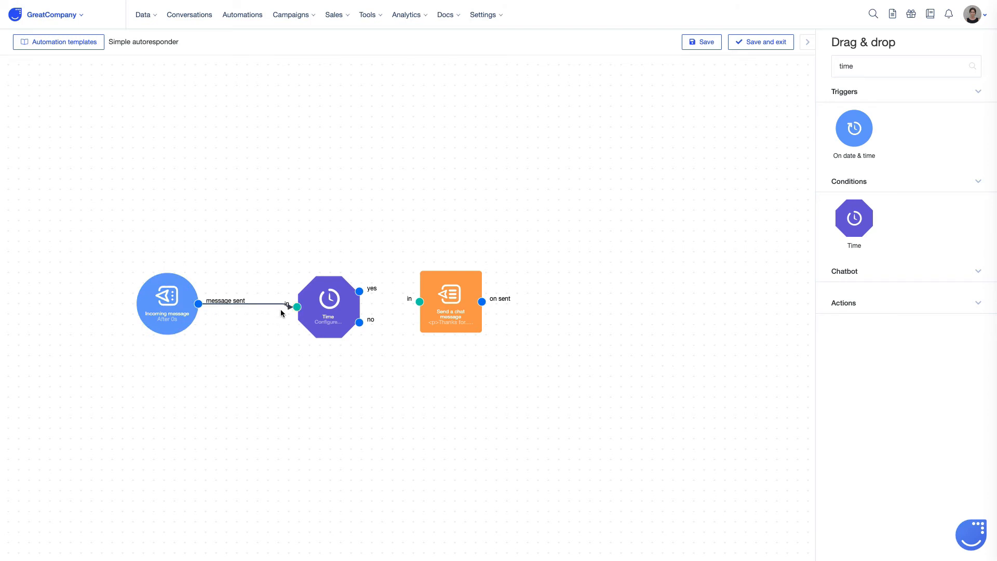
# - Open the Time condition's configuration and select Monday through Friday as its days of the week
pyautogui.doubleClick(331, 305)
pyautogui.click(391, 114)
pyautogui.click(392, 126)
pyautogui.click(391, 139)
pyautogui.click(391, 151)
pyautogui.click(392, 164)
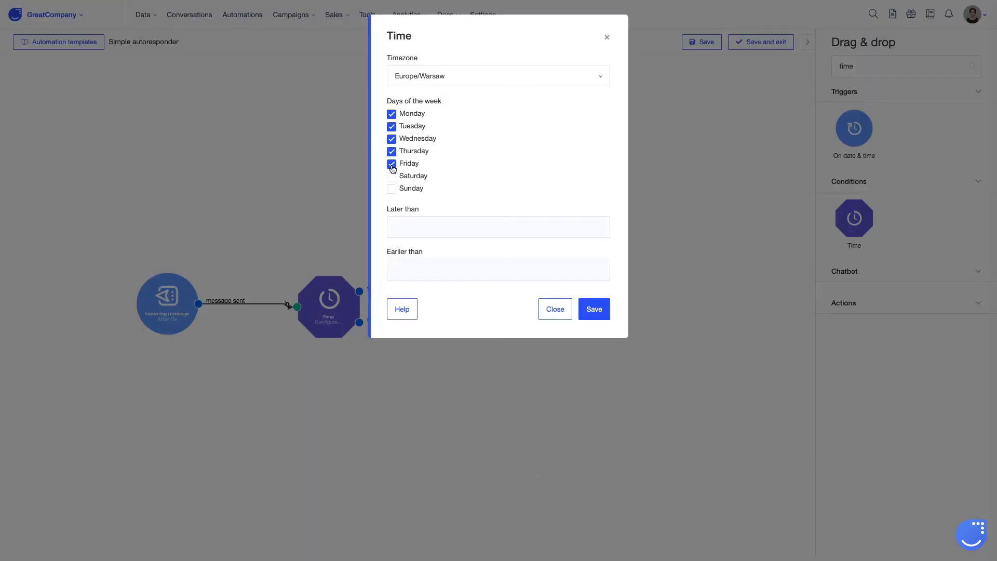
# - Set the Time condition to later than 5:00 PM and earlier than 9:00 AM, and save it
pyautogui.click(431, 227)
pyautogui.write('500')
pyautogui.click(574, 251)
pyautogui.click(439, 271)
pyautogui.write('900')
pyautogui.click(572, 289)
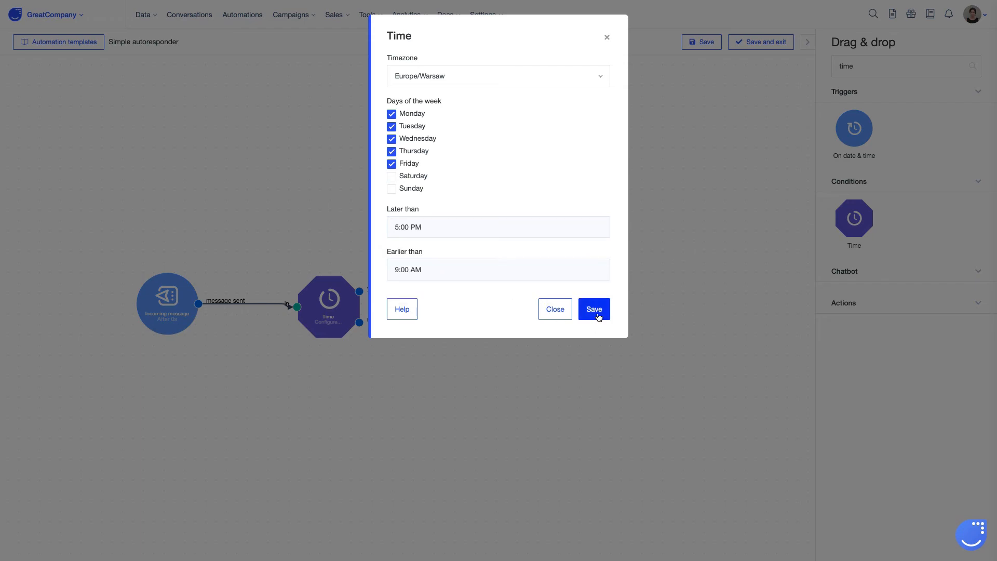
pyautogui.click(594, 309)
# - Connect the Time condition's yes output to the chat message and its no output to a new second Time condition below
pyautogui.moveTo(359, 291); pyautogui.dragTo(472, 307)
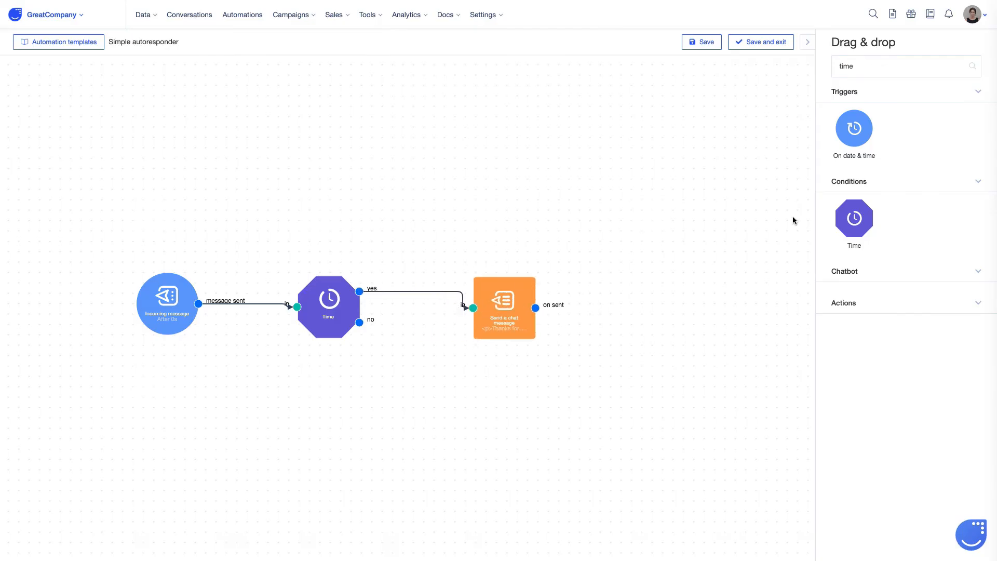
pyautogui.moveTo(854, 218); pyautogui.dragTo(419, 390)
pyautogui.moveTo(359, 323); pyautogui.dragTo(366, 391)
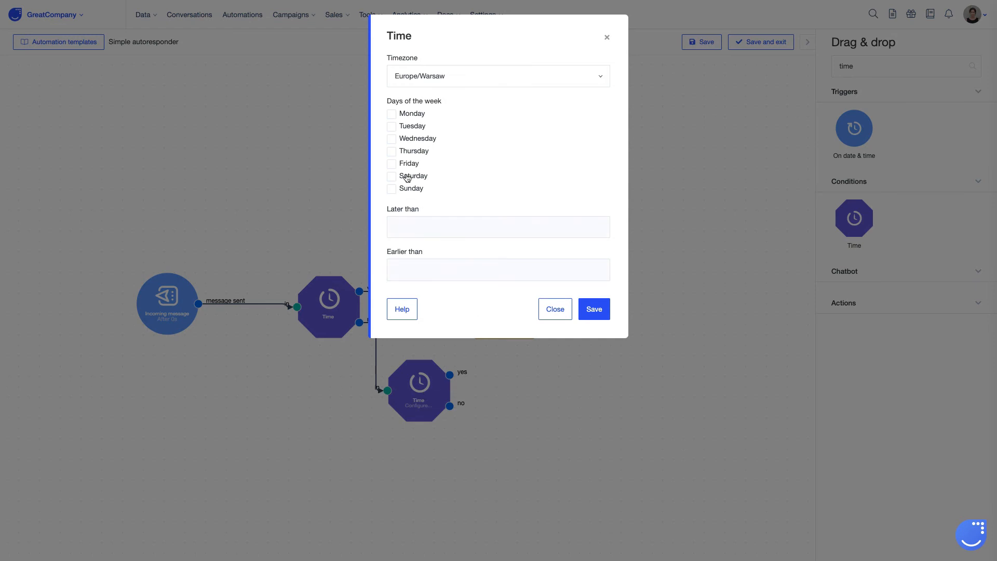
# - Set the second Time condition to Saturday and Sunday, save it, and connect its yes output to the chat message
pyautogui.click(407, 176)
pyautogui.click(410, 189)
pyautogui.click(585, 310)
pyautogui.moveTo(450, 374); pyautogui.dragTo(472, 307)
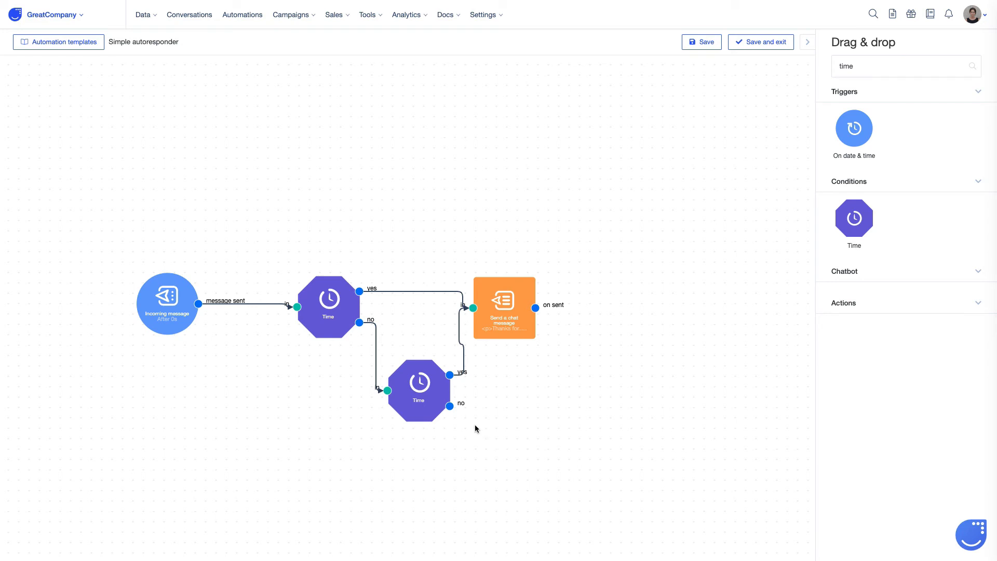
# - Save the automation with the specific hours restriction turned off and Run this action enabled
pyautogui.click(759, 44)
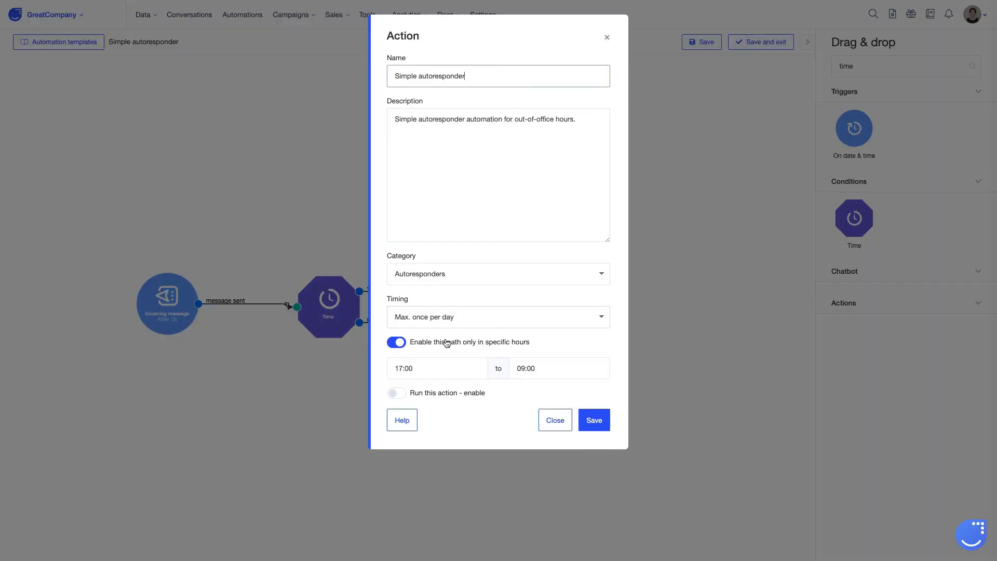
pyautogui.click(394, 343)
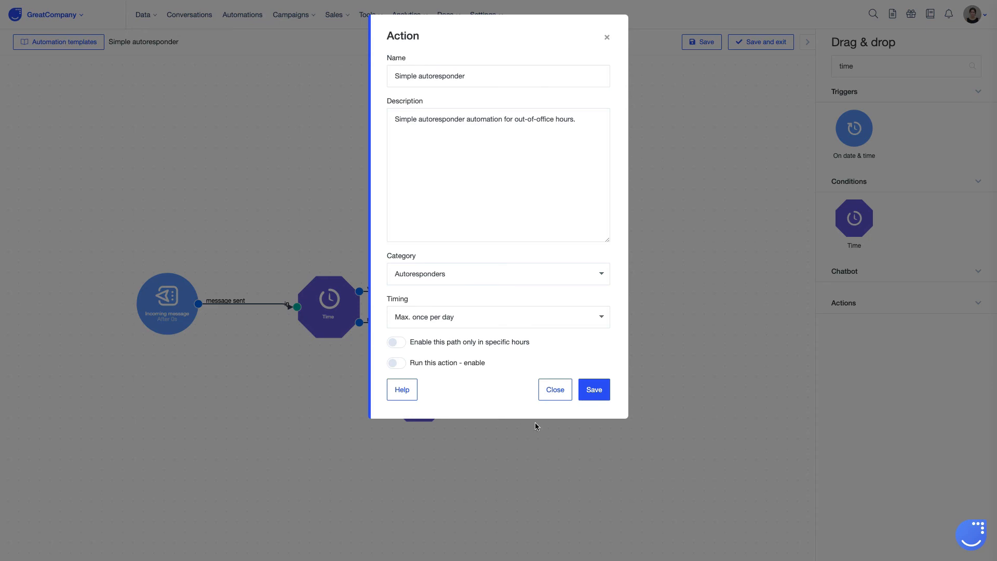
pyautogui.click(436, 363)
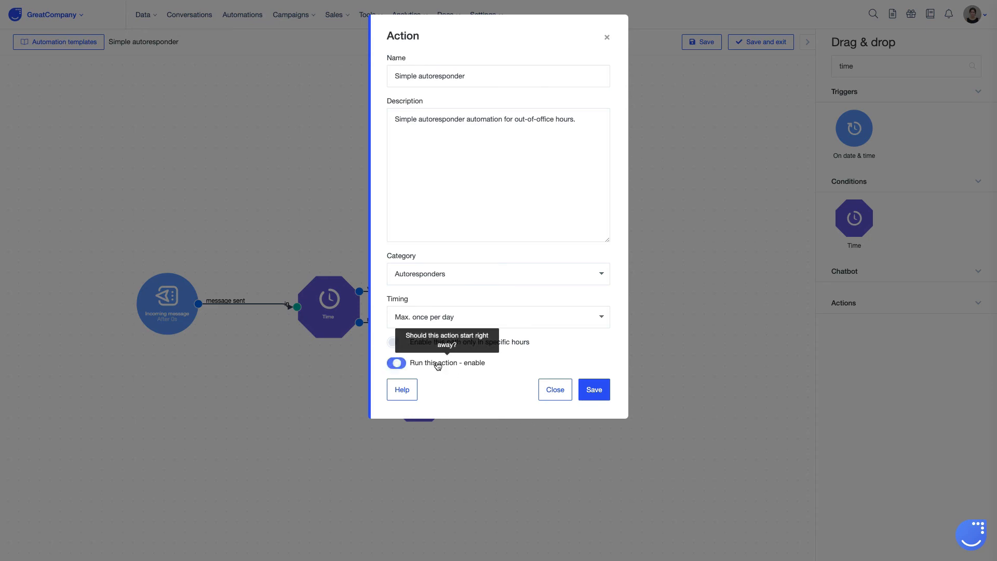
pyautogui.click(593, 389)
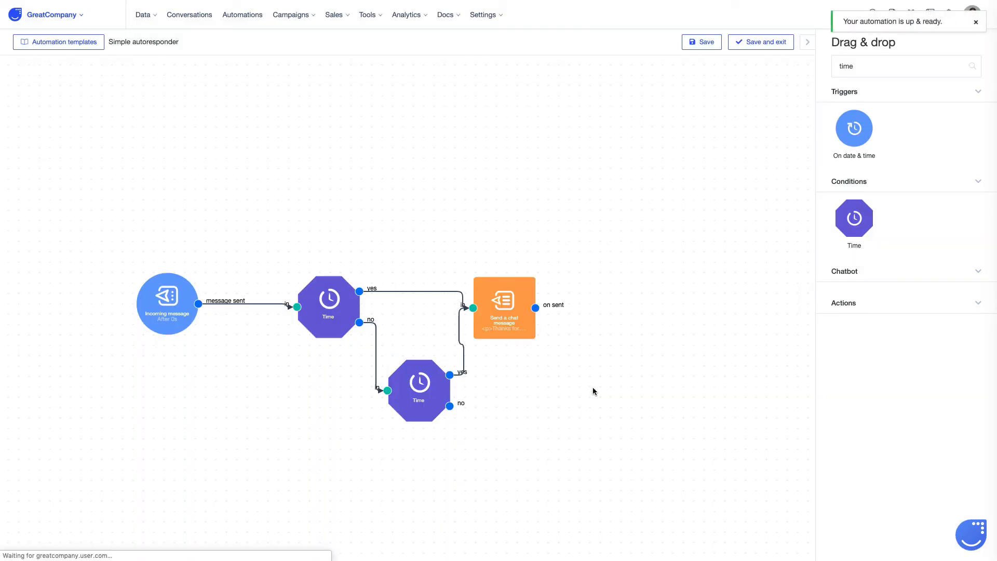
# - Deactivate the Bot collecting data automation in the automations list
pyautogui.click(580, 306)
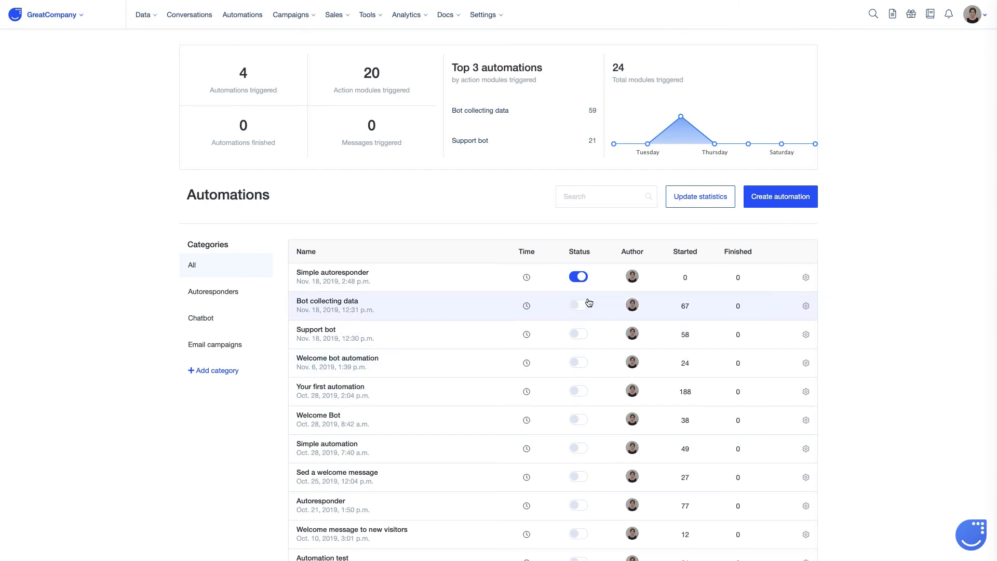
# - Reopen the Simple autoresponder automation and check the timezone used by its first Time condition
pyautogui.click(332, 273)
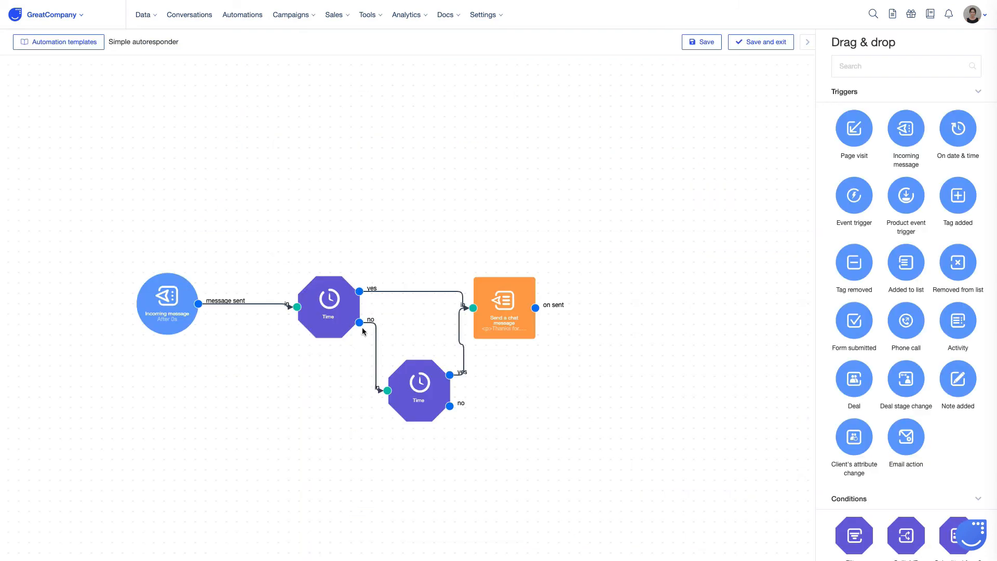
pyautogui.doubleClick(330, 310)
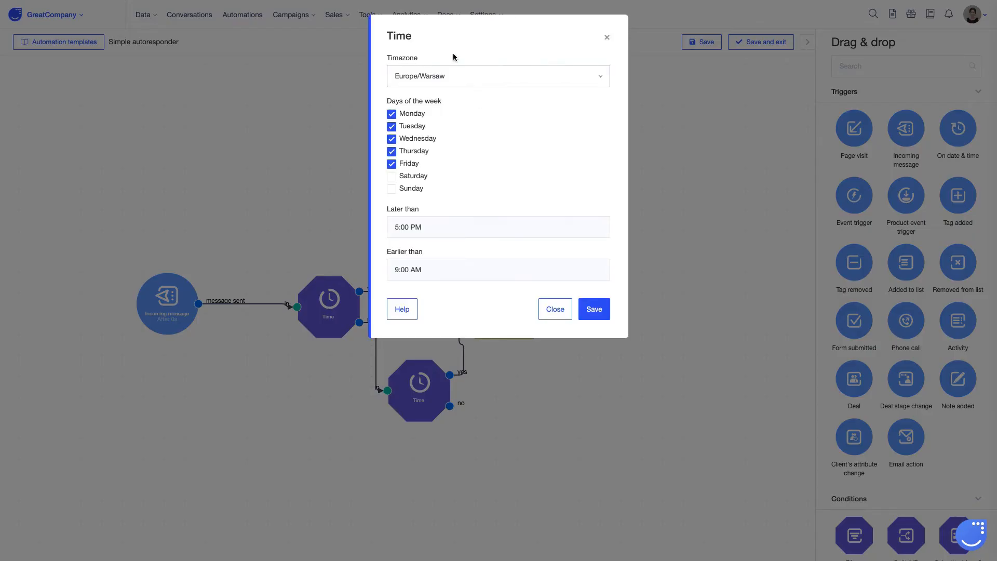
pyautogui.click(607, 37)
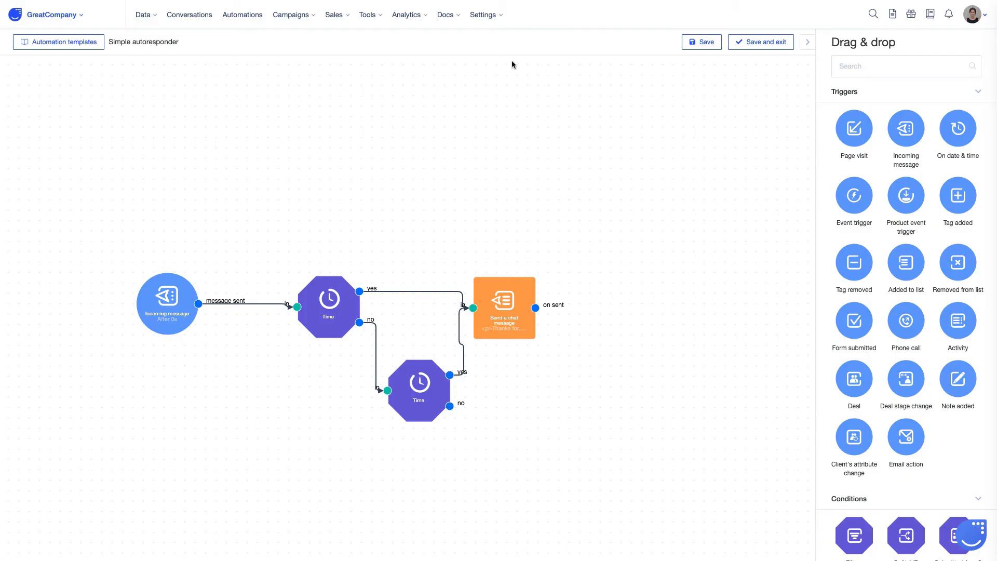
# - Open the country specific settings in the app settings and review the default timezone
pyautogui.click(483, 14)
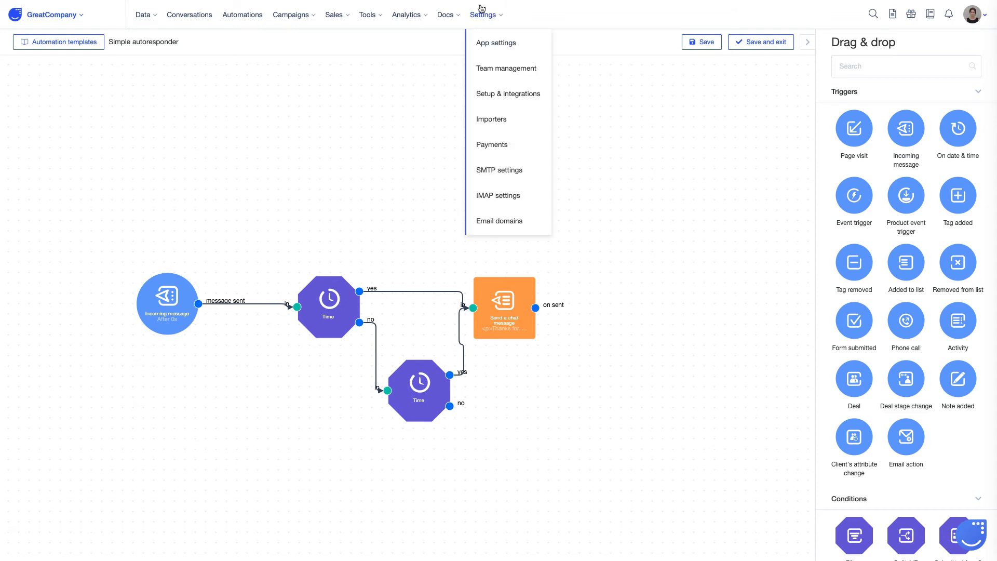
pyautogui.click(483, 46)
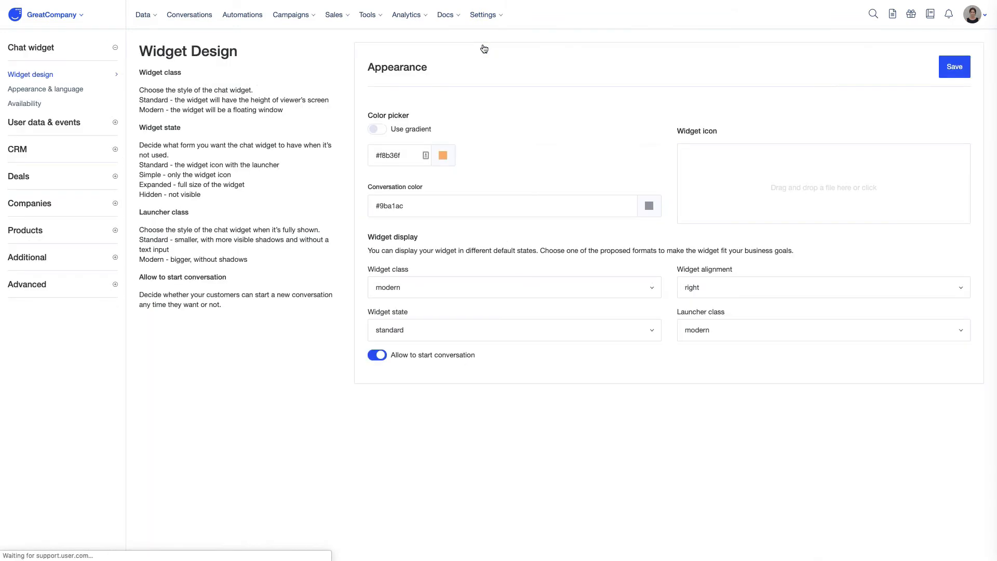
pyautogui.click(74, 261)
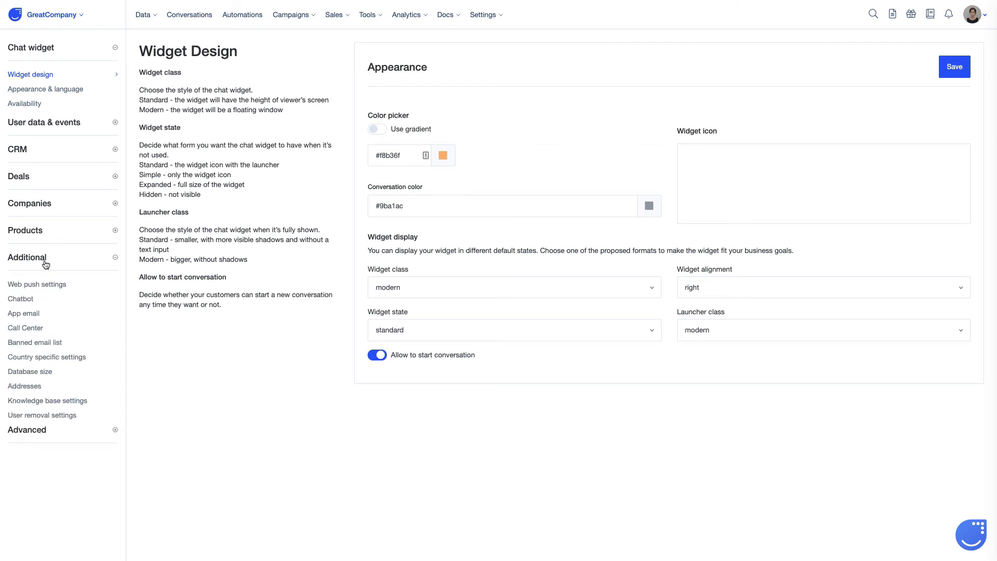
pyautogui.click(37, 358)
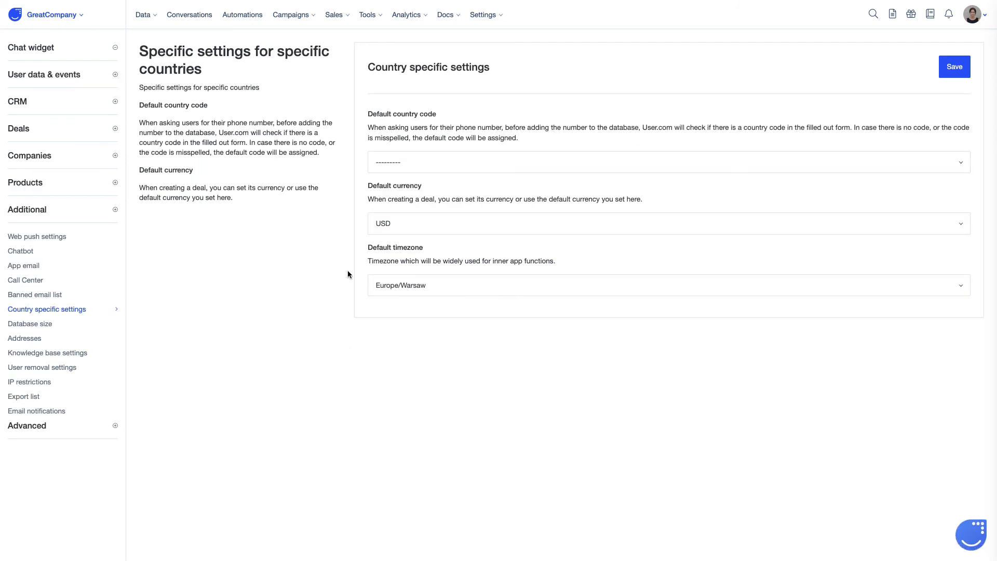
pyautogui.click(552, 292)
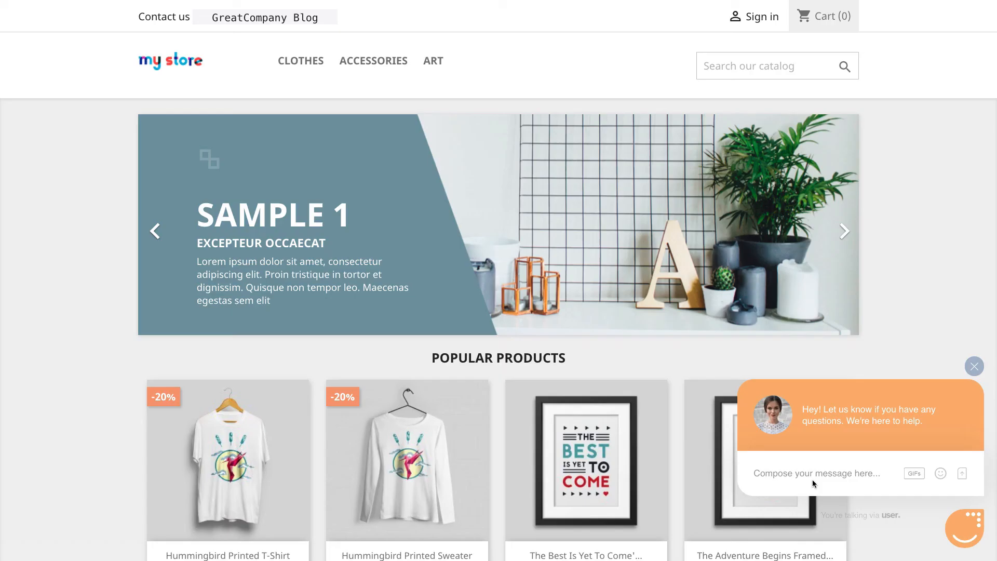
# - Switch to the my store website and send "Hi there!" through its chat widget
pyautogui.write('Hi there!')
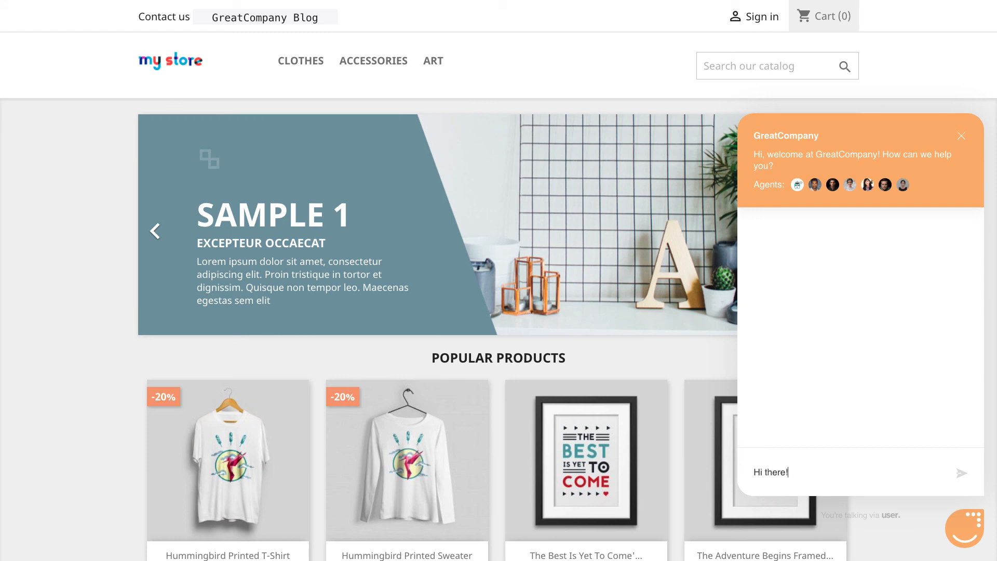
pyautogui.press('Return')
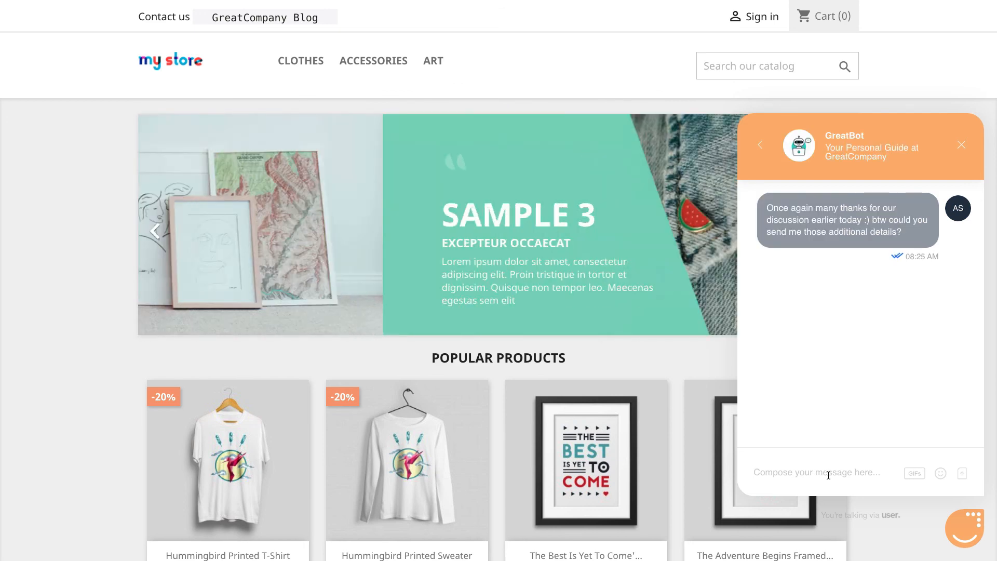
# - Send "Hi again!" in the open chat conversation to test the autoresponder
pyautogui.write('H')
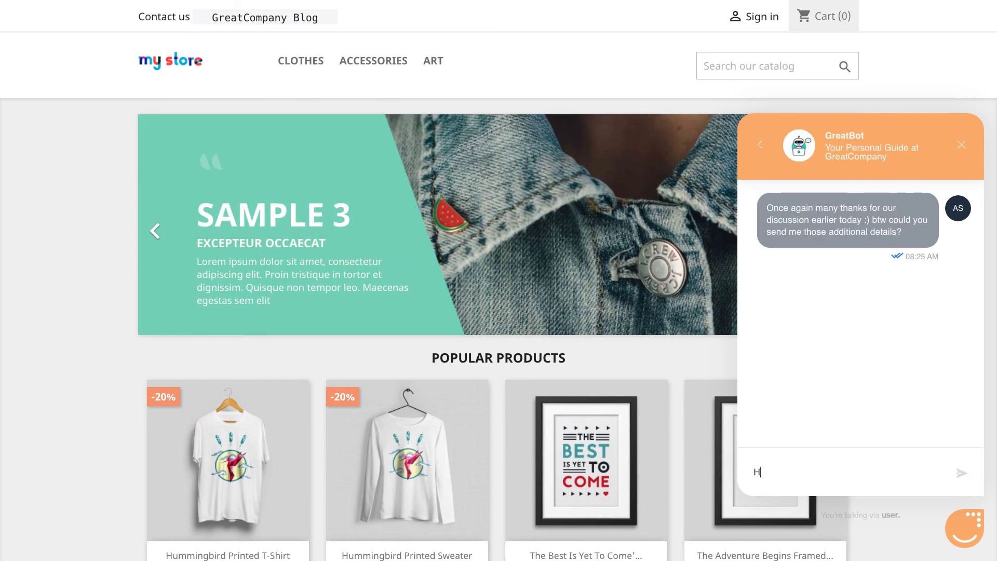
pyautogui.write('i again!')
pyautogui.press('Return')
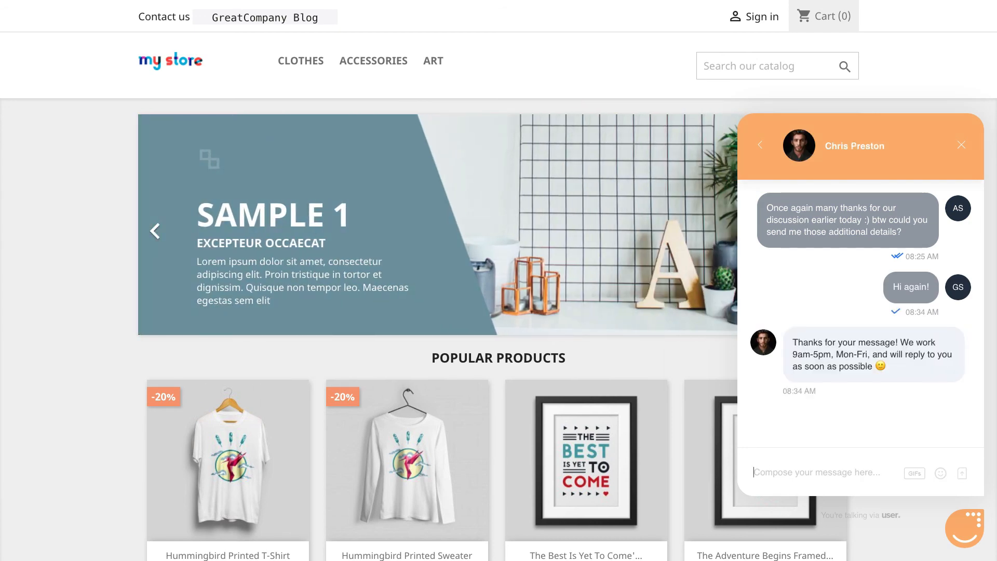